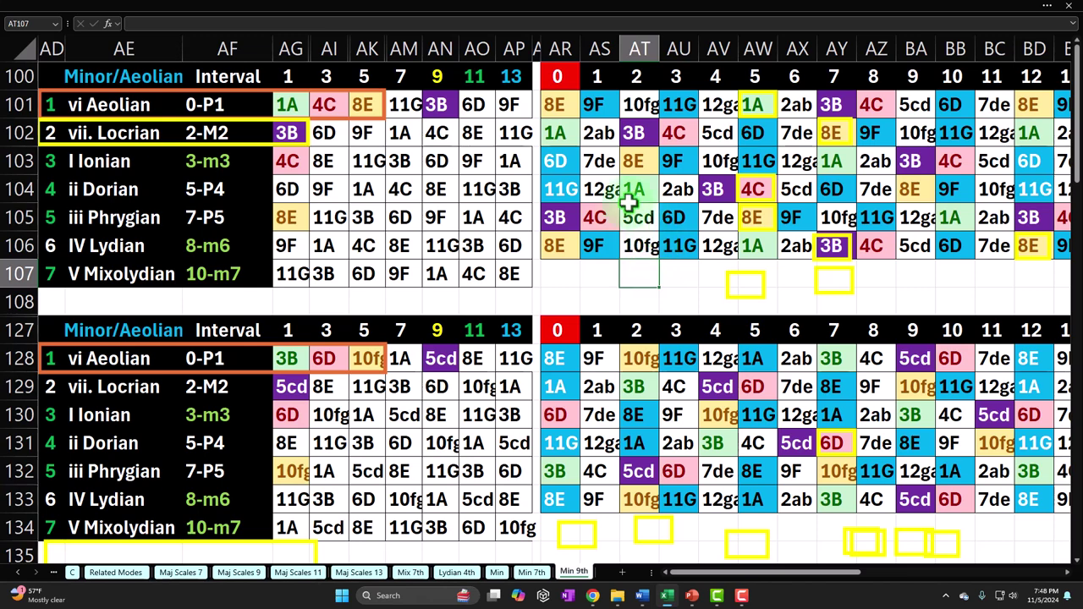
- Highlight the Minor/Aeolian fretboard grid on the Min 9th sheet, from fret 0 to fret 9 and from fret 0 to fret 11
{"action": "left_click", "coordinate": [566, 105]}
{"action": "left_click_drag", "start_coordinate": [567, 105], "coordinate": [928, 246]}
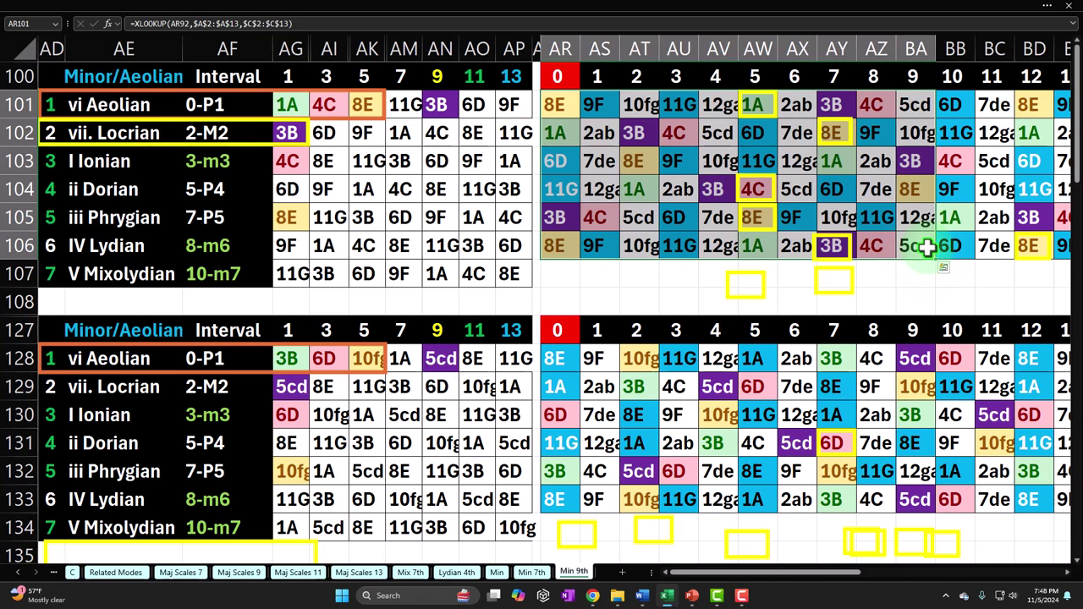
{"action": "left_click", "coordinate": [702, 307]}
{"action": "left_click_drag", "start_coordinate": [565, 108], "coordinate": [1013, 244]}
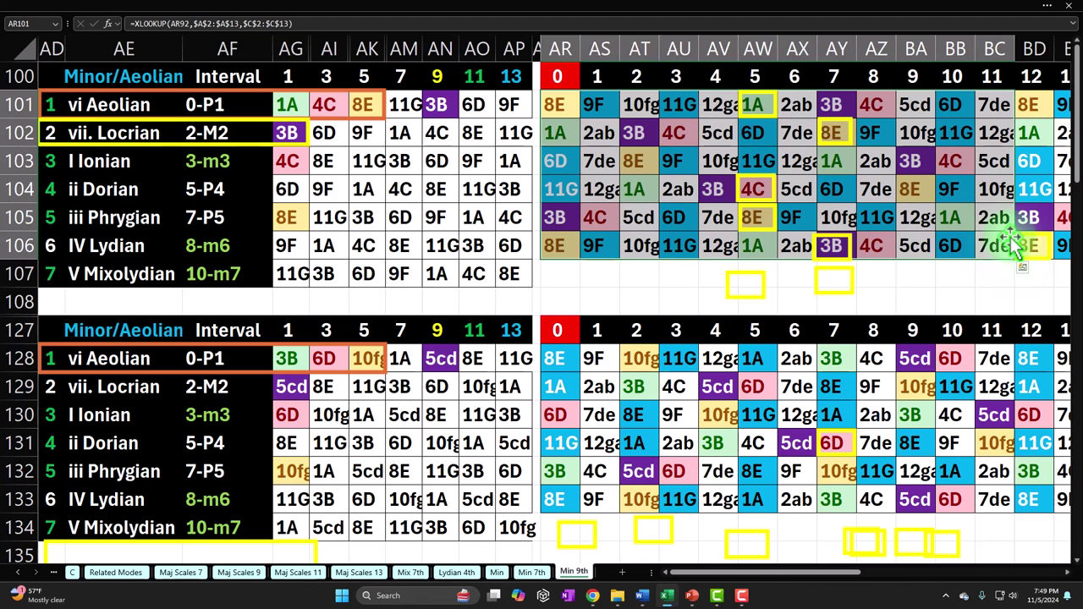
{"action": "left_click", "coordinate": [692, 279]}
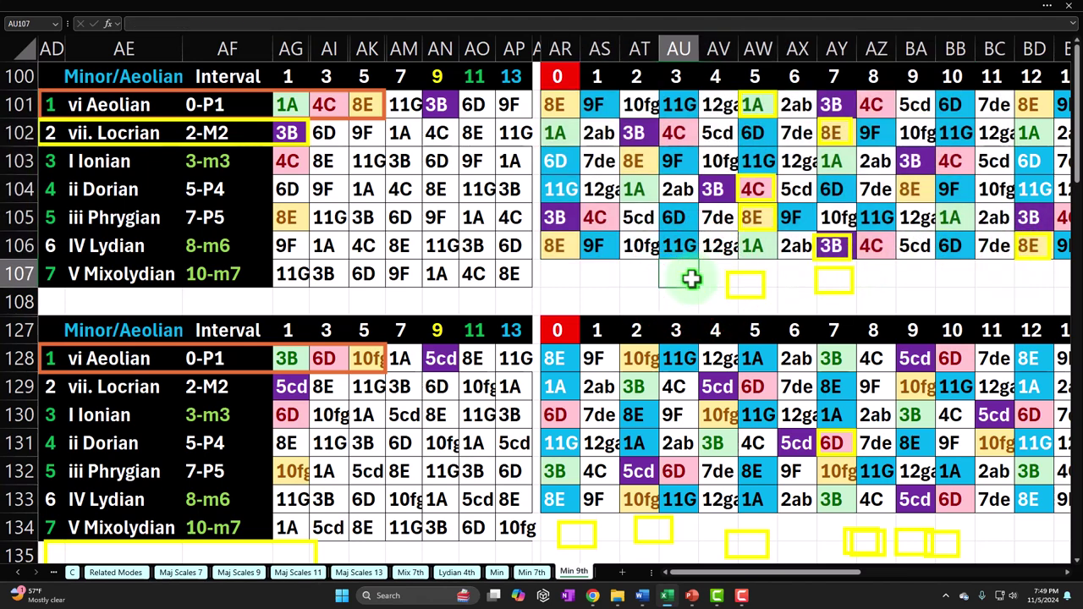
- Examine the Minor/Aeolian heading, its 9 column and the notes at fret 5 of the upper fretboard grid
{"action": "left_click", "coordinate": [437, 76]}
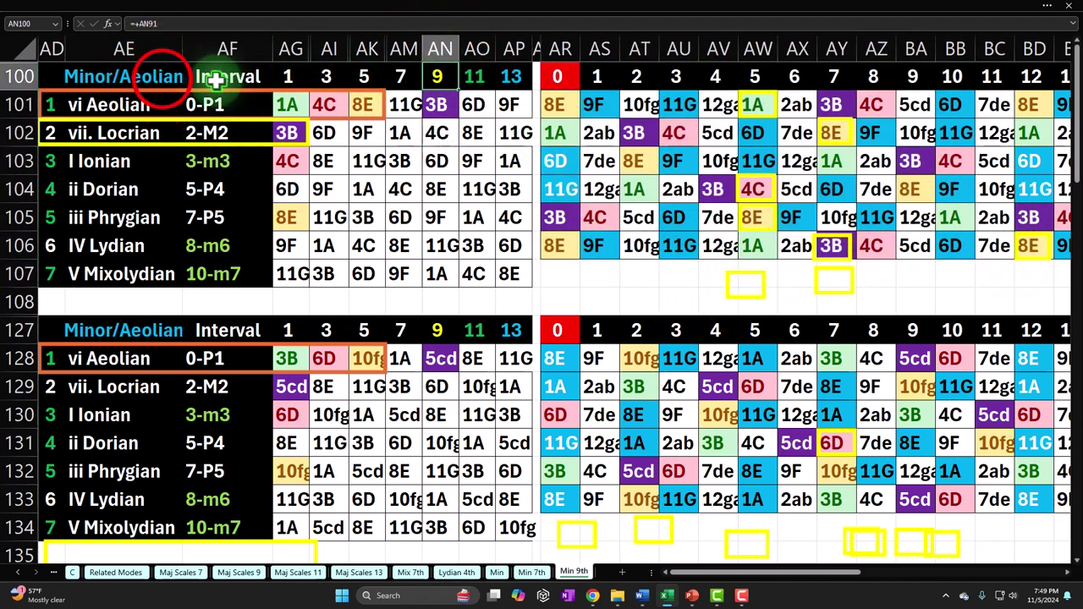
{"action": "left_click", "coordinate": [161, 77]}
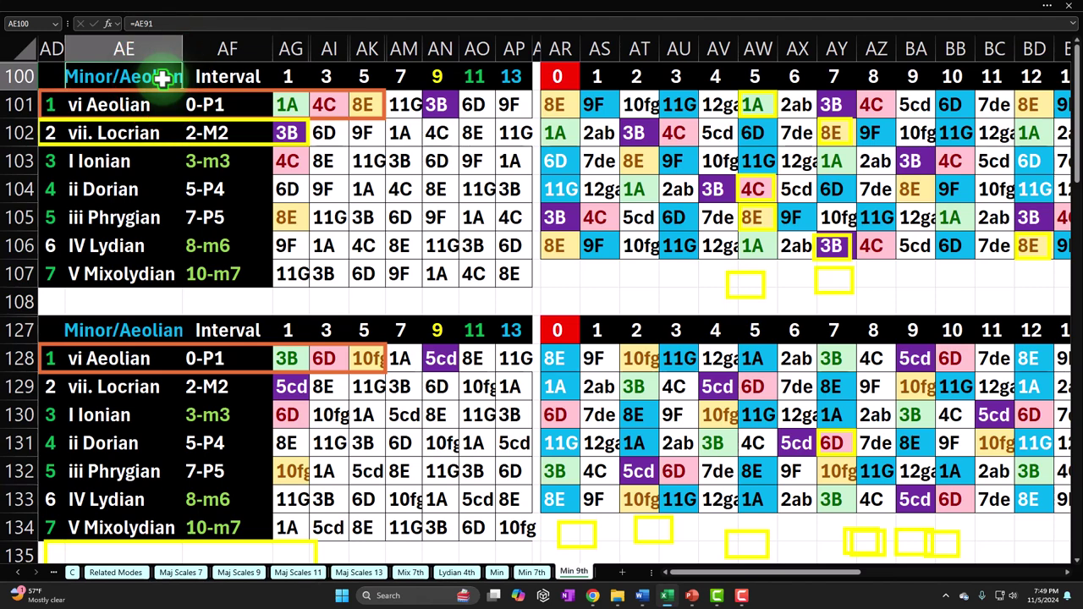
{"action": "left_click", "coordinate": [437, 77]}
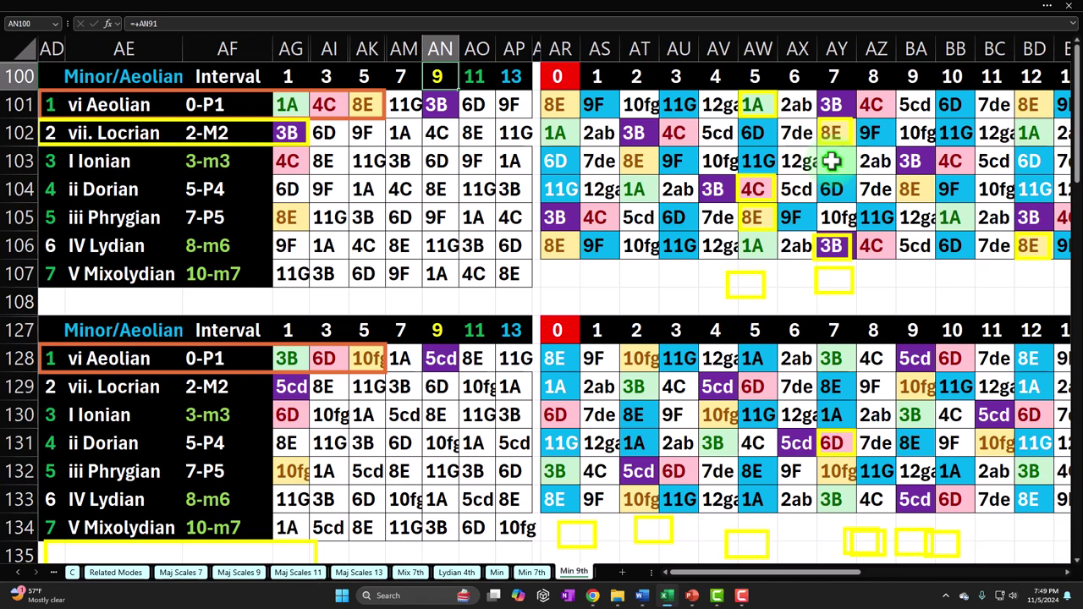
{"action": "left_click_drag", "start_coordinate": [752, 134], "coordinate": [747, 246]}
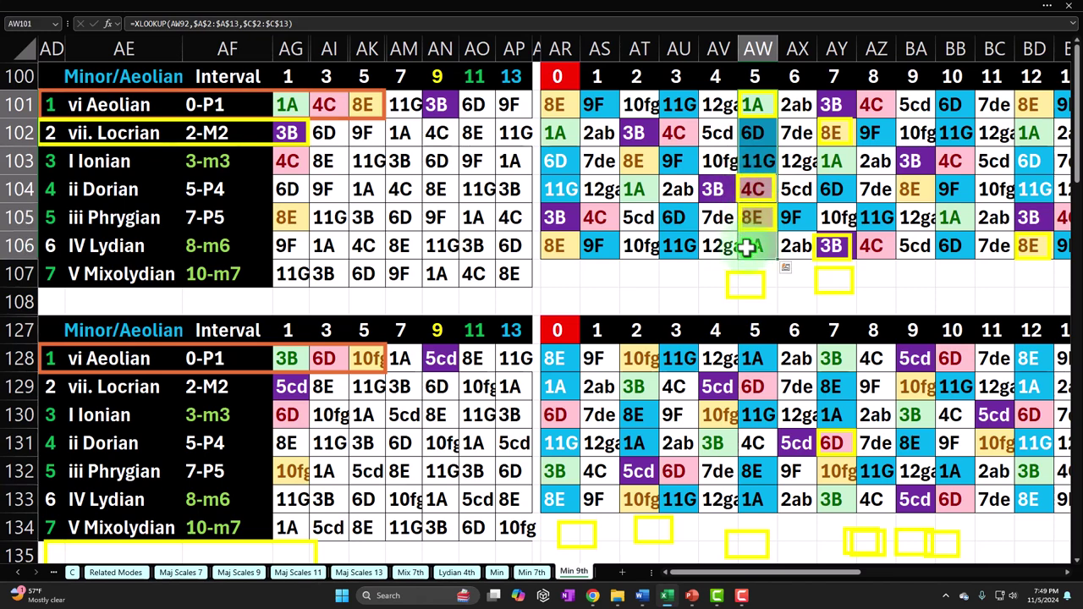
{"action": "left_click", "coordinate": [757, 133]}
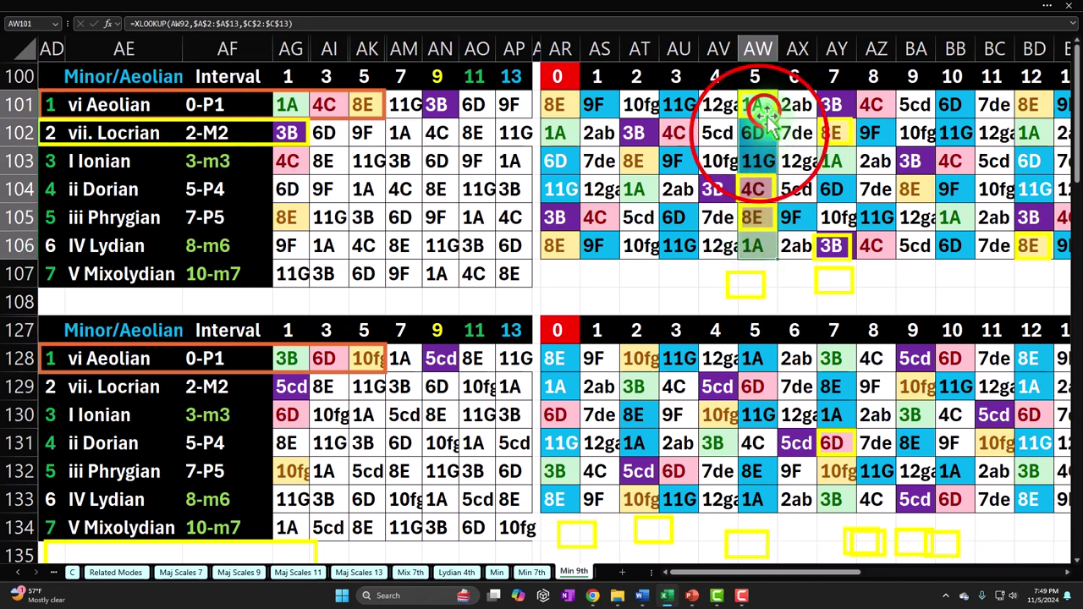
{"action": "left_click", "coordinate": [757, 159]}
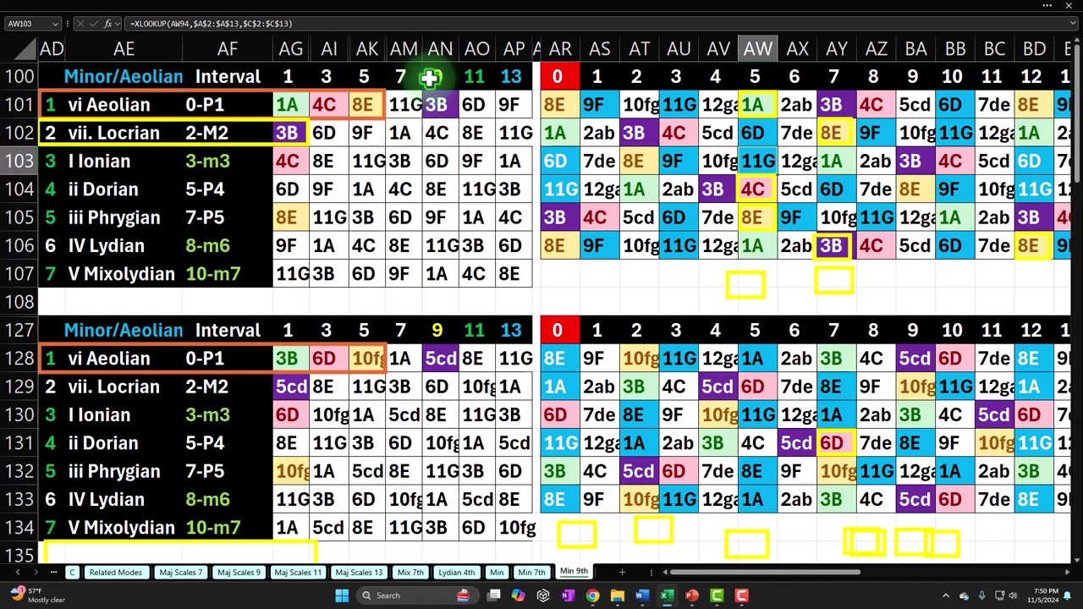
- Open the Related Modes sheet and review the Major/Ionian table's position numbers and mode names in rows 11 to 17
{"action": "left_click", "coordinate": [16, 572]}
{"action": "left_click", "coordinate": [17, 573]}
{"action": "left_click", "coordinate": [17, 573]}
{"action": "left_click", "coordinate": [17, 573]}
{"action": "left_click", "coordinate": [17, 573]}
{"action": "left_click", "coordinate": [321, 573]}
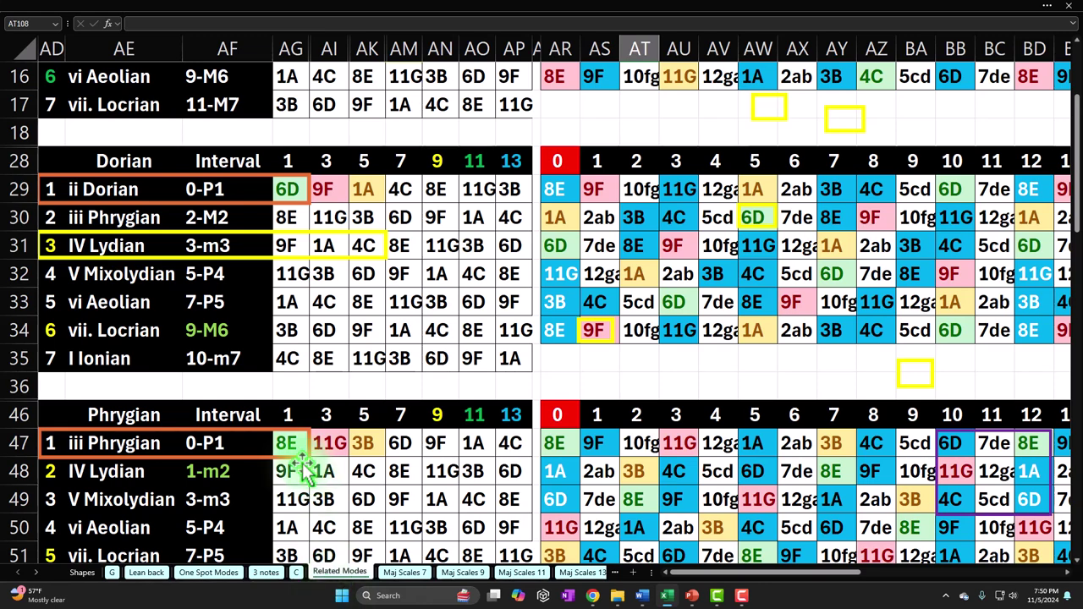
{"action": "scroll", "coordinate": [305, 461], "scroll_direction": "up", "scroll_amount": 2}
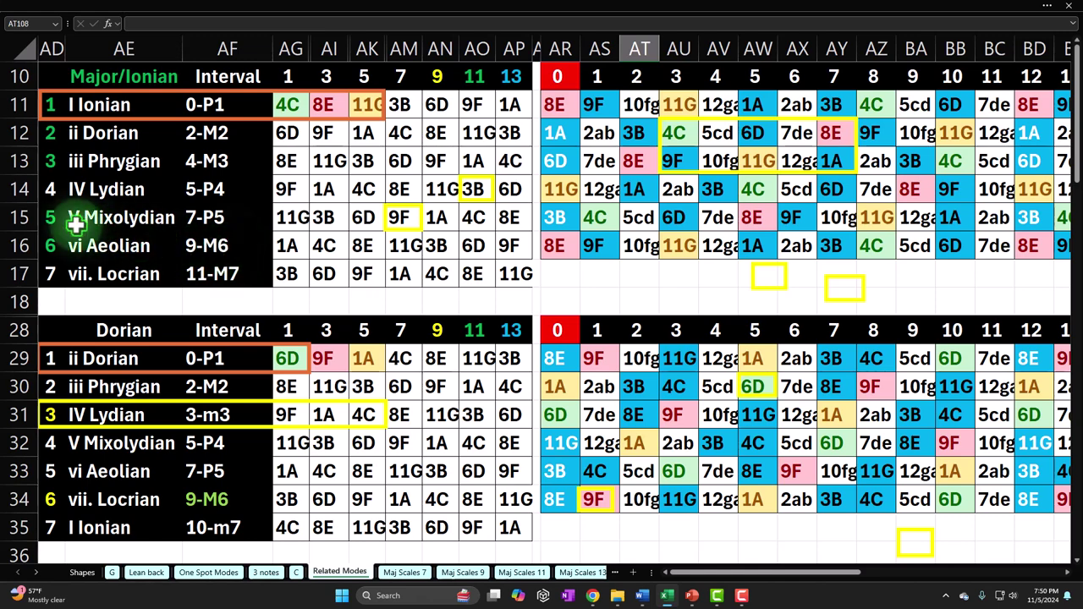
{"action": "left_click", "coordinate": [109, 83]}
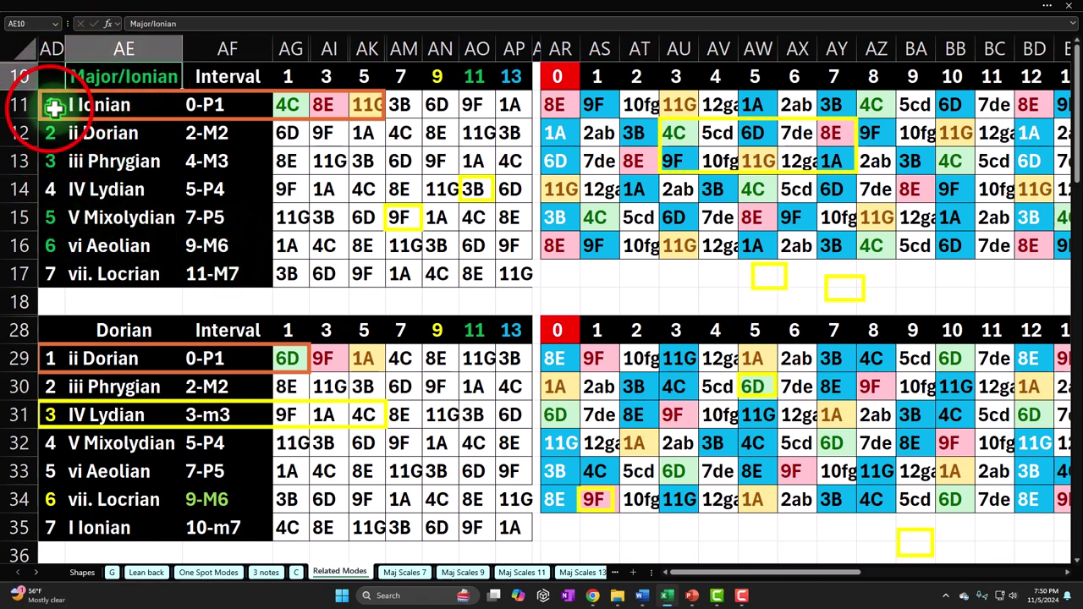
{"action": "left_click_drag", "start_coordinate": [53, 104], "coordinate": [55, 264]}
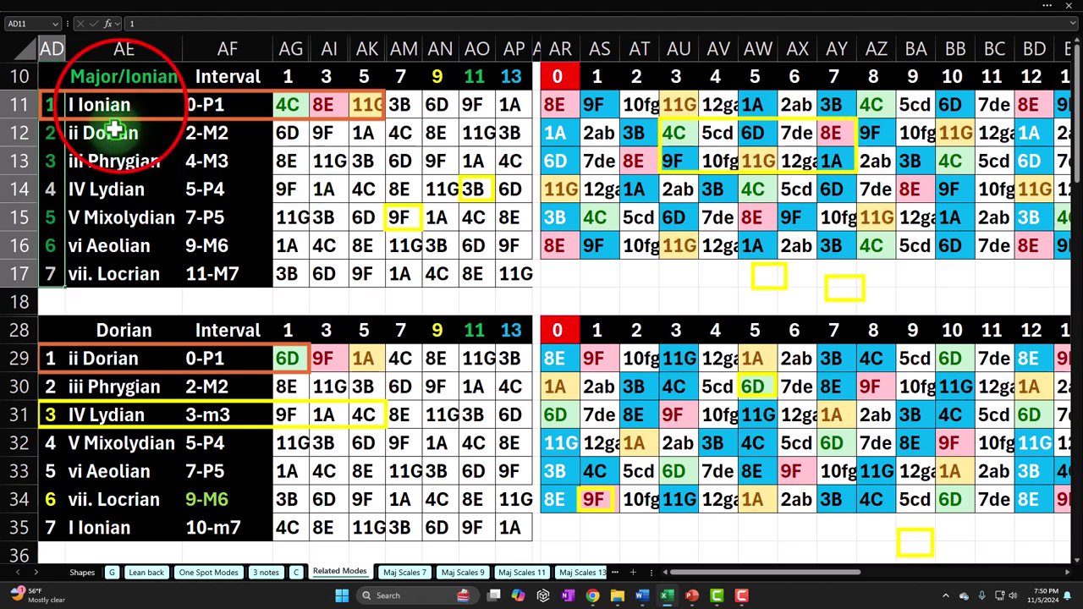
{"action": "left_click_drag", "start_coordinate": [118, 104], "coordinate": [124, 263]}
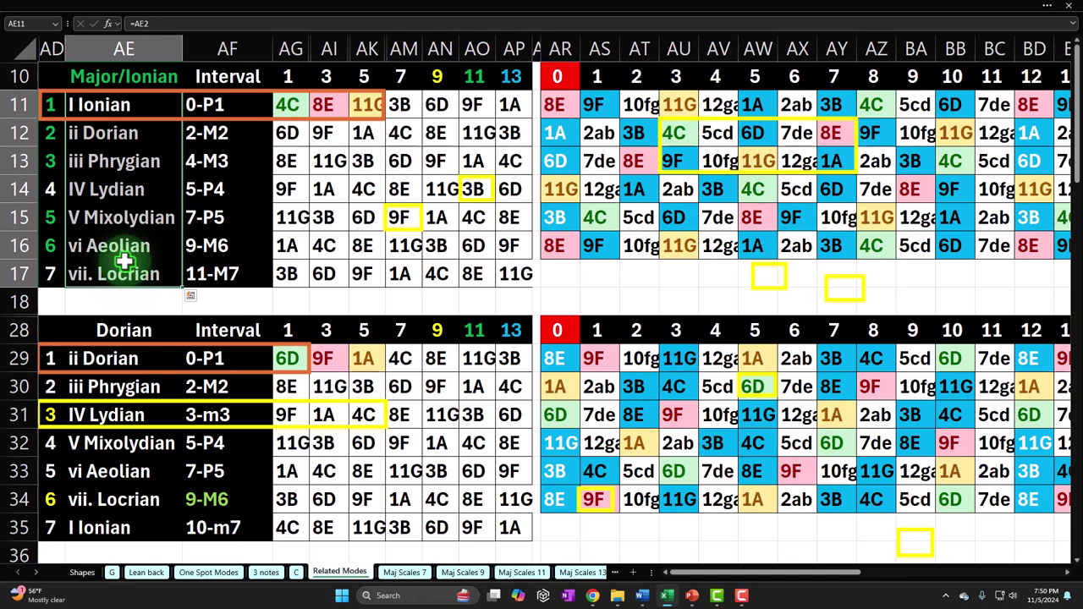
- Review the Phrygian table's position numbers, plus the vi Aeolian row's notes from 1 through 13 in the Minor/Aeolian table
{"action": "scroll", "coordinate": [124, 262], "scroll_direction": "down", "scroll_amount": 3}
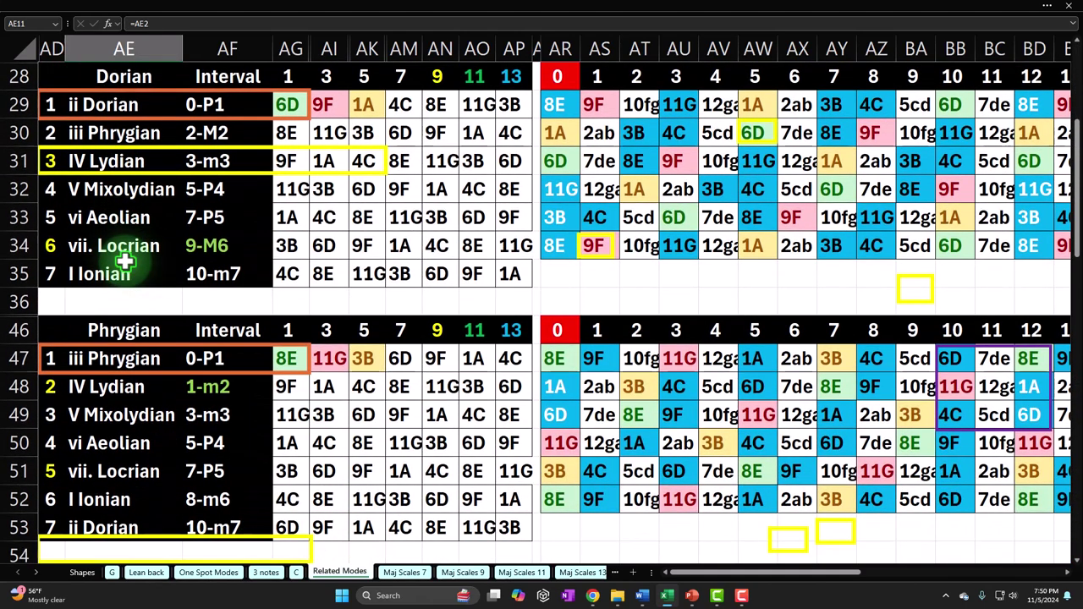
{"action": "scroll", "coordinate": [124, 262], "scroll_direction": "down", "scroll_amount": 3}
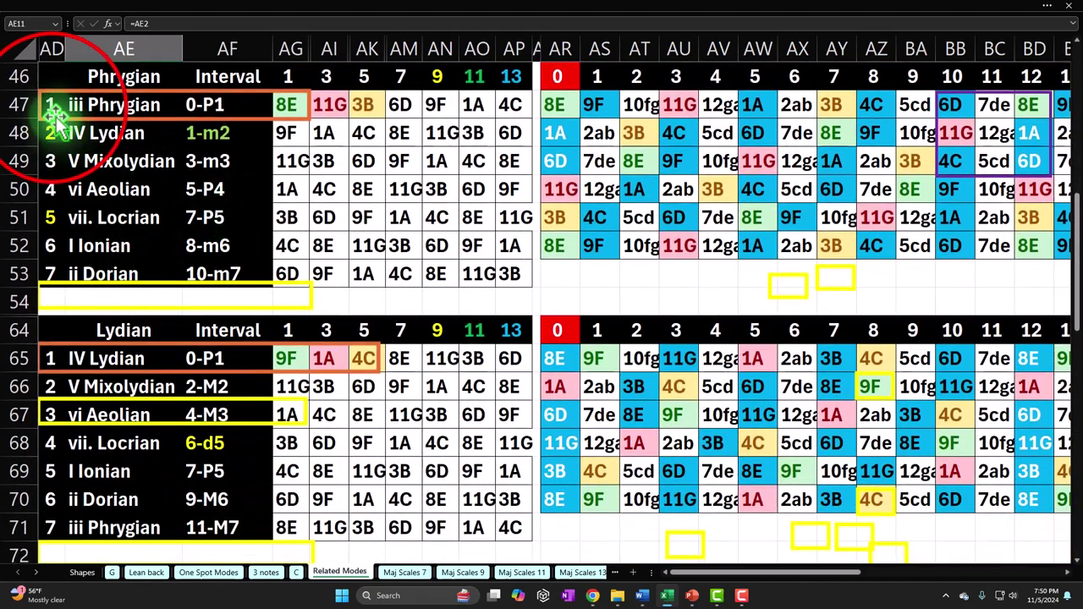
{"action": "left_click_drag", "start_coordinate": [51, 110], "coordinate": [50, 251]}
{"action": "left_click_drag", "start_coordinate": [53, 266], "coordinate": [53, 266]}
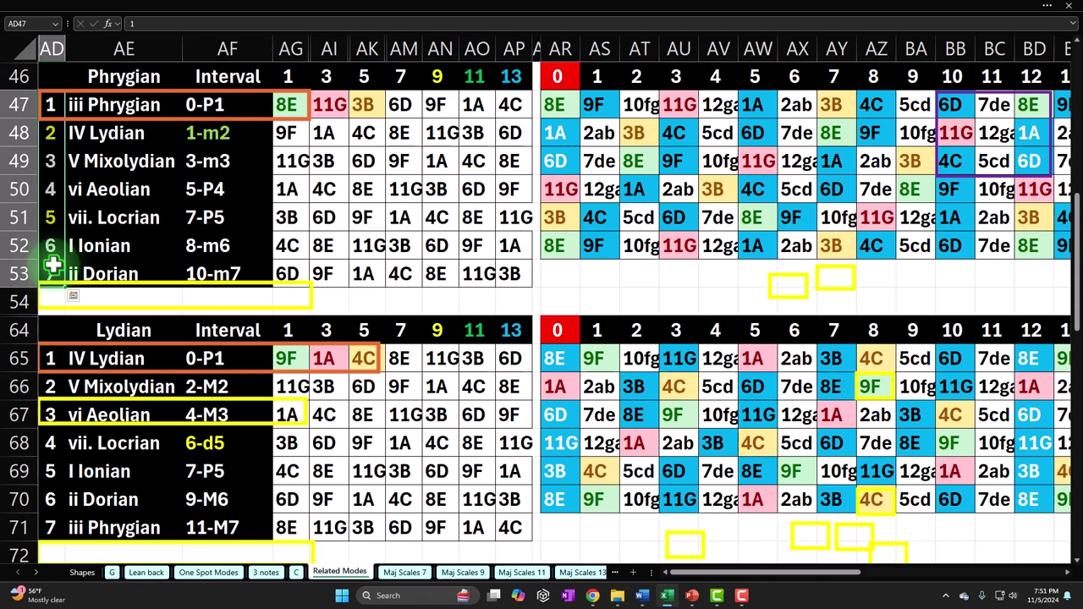
{"action": "scroll", "coordinate": [52, 263], "scroll_direction": "down", "scroll_amount": 3}
{"action": "scroll", "coordinate": [51, 263], "scroll_direction": "down", "scroll_amount": 6}
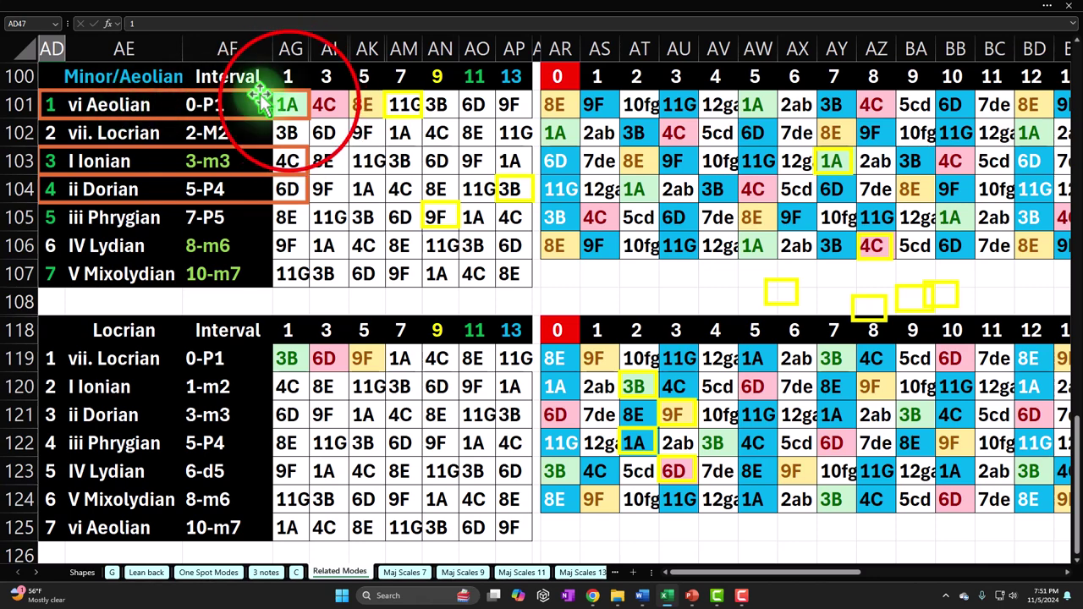
{"action": "left_click_drag", "start_coordinate": [290, 103], "coordinate": [519, 118]}
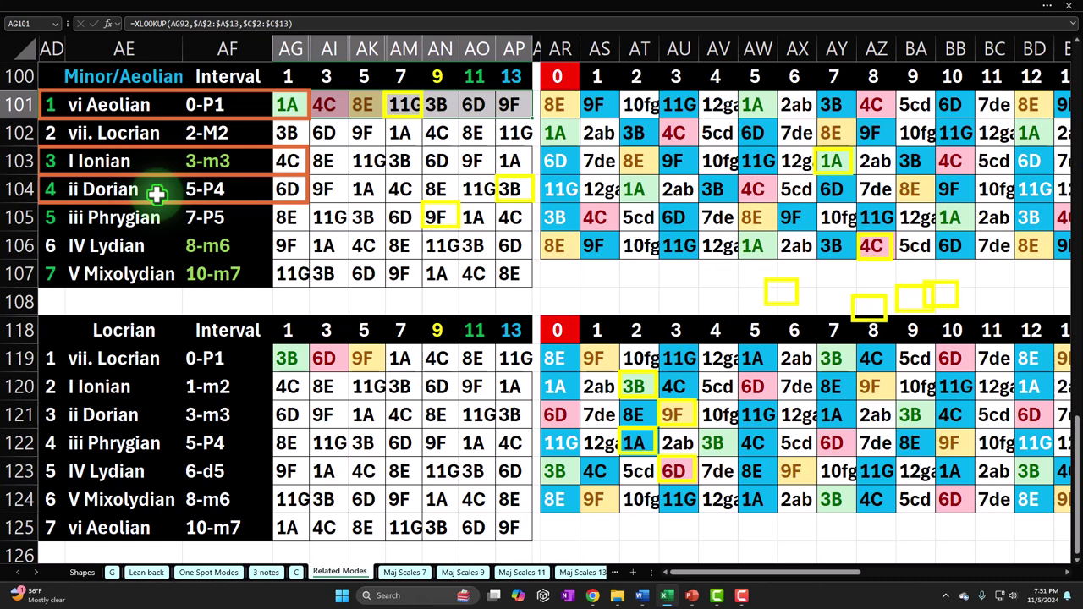
- Return to the Min 9th sheet and examine the 1, 3, 5 and 9 notes of the vi Aeolian chord in row 101
{"action": "left_click", "coordinate": [38, 584]}
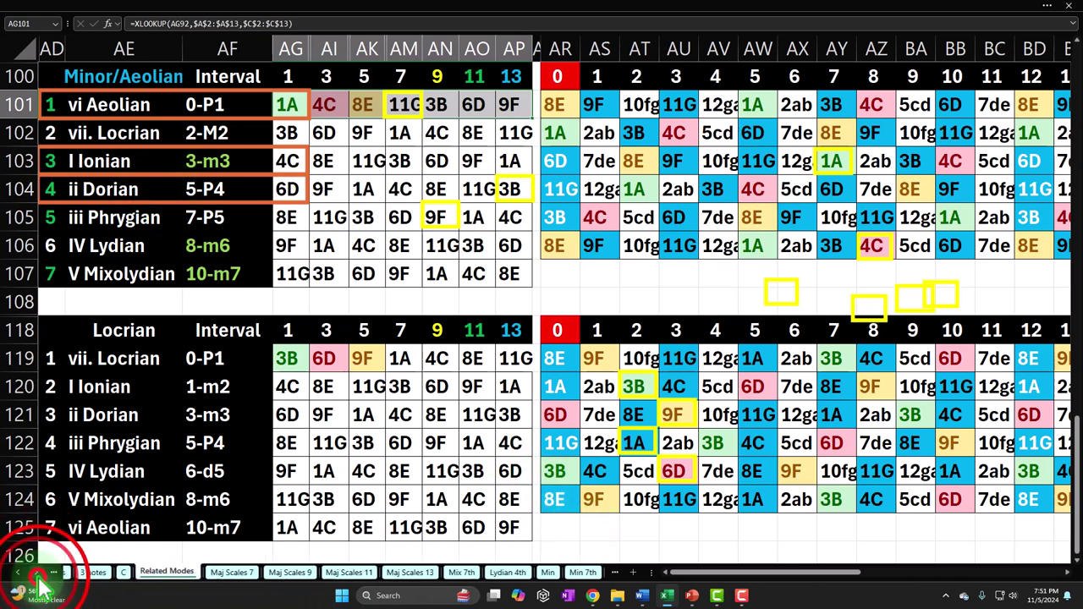
{"action": "left_click", "coordinate": [575, 573]}
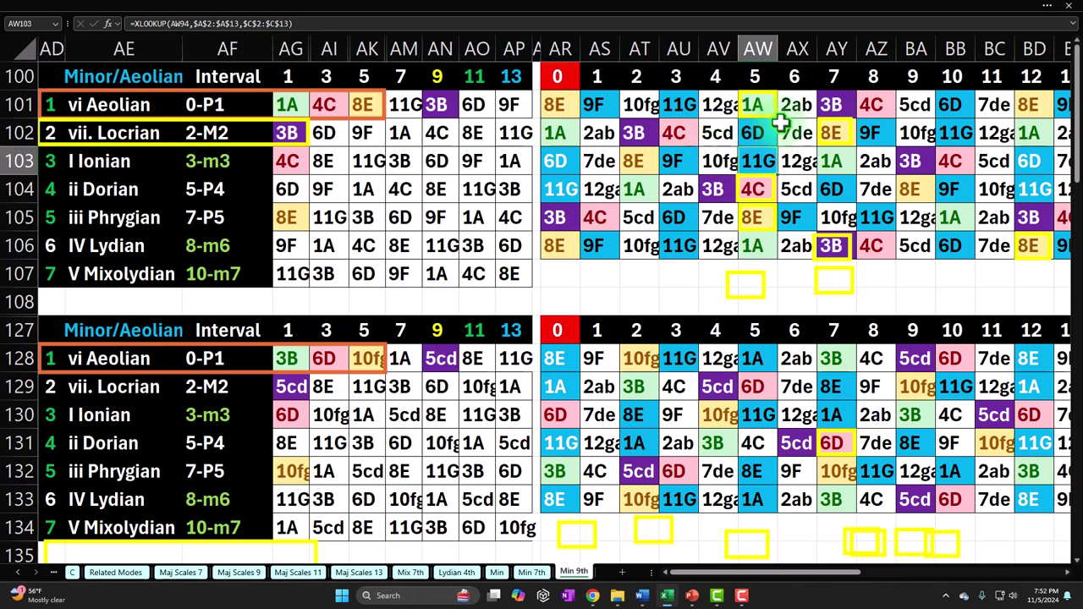
{"action": "left_click", "coordinate": [439, 81]}
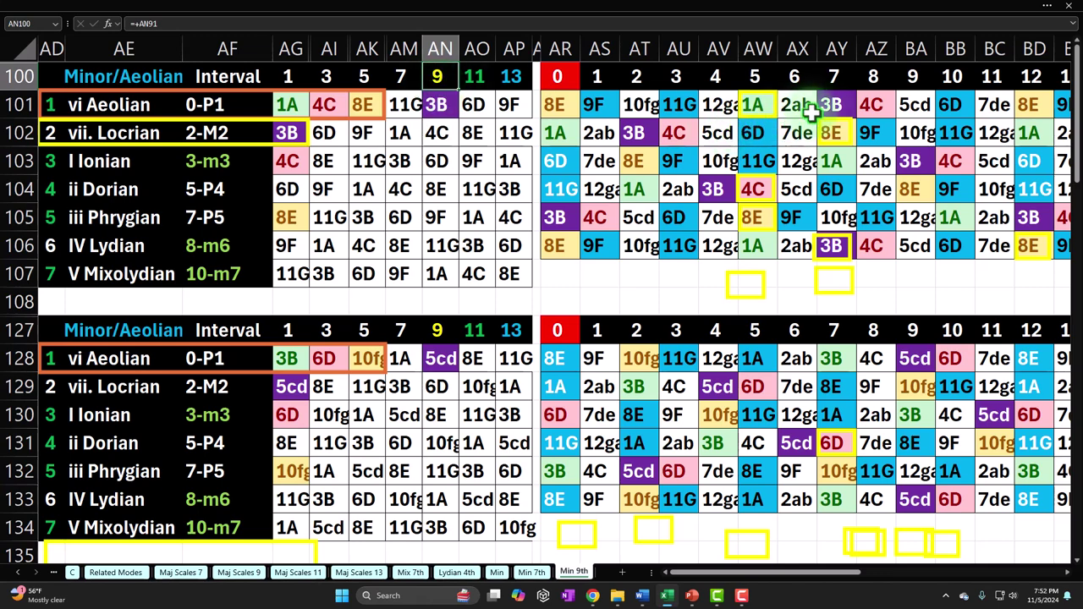
{"action": "left_click_drag", "start_coordinate": [808, 162], "coordinate": [808, 187]}
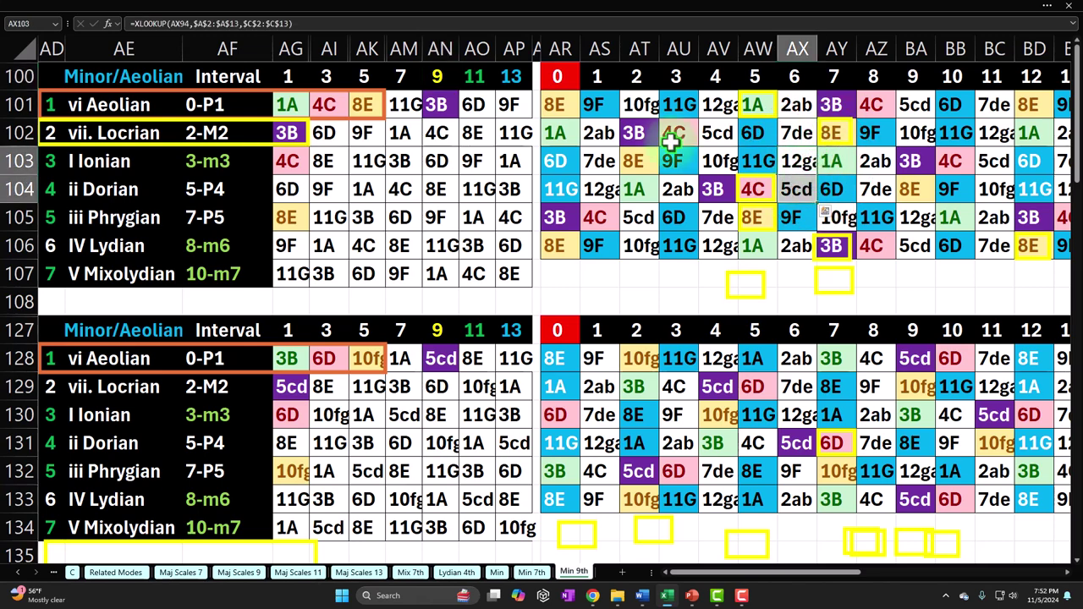
{"action": "left_click_drag", "start_coordinate": [288, 104], "coordinate": [355, 106]}
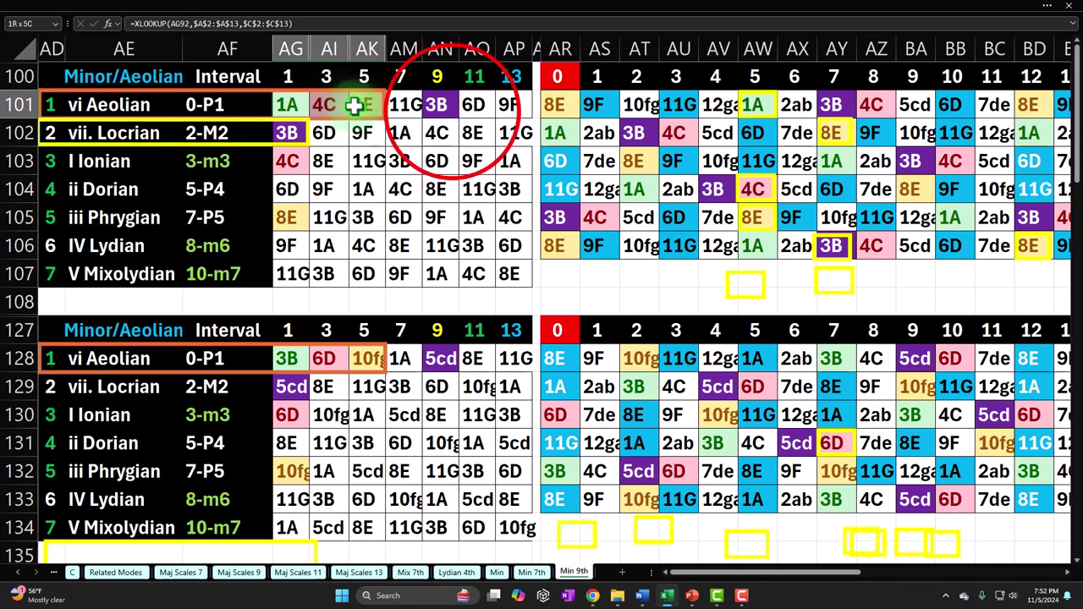
{"action": "left_click", "coordinate": [437, 105]}
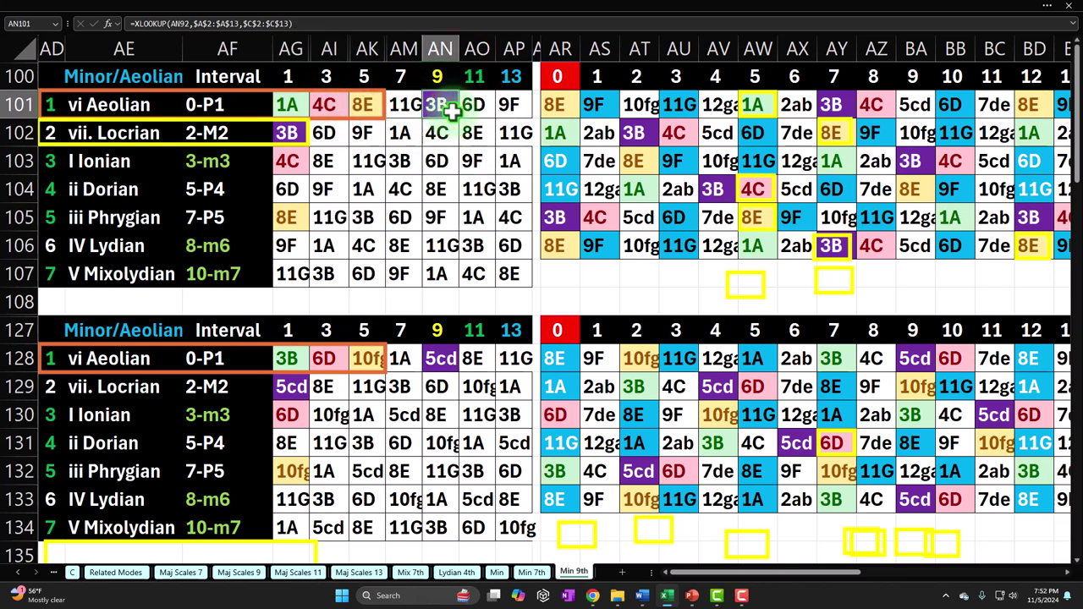
{"action": "left_click", "coordinate": [363, 105]}
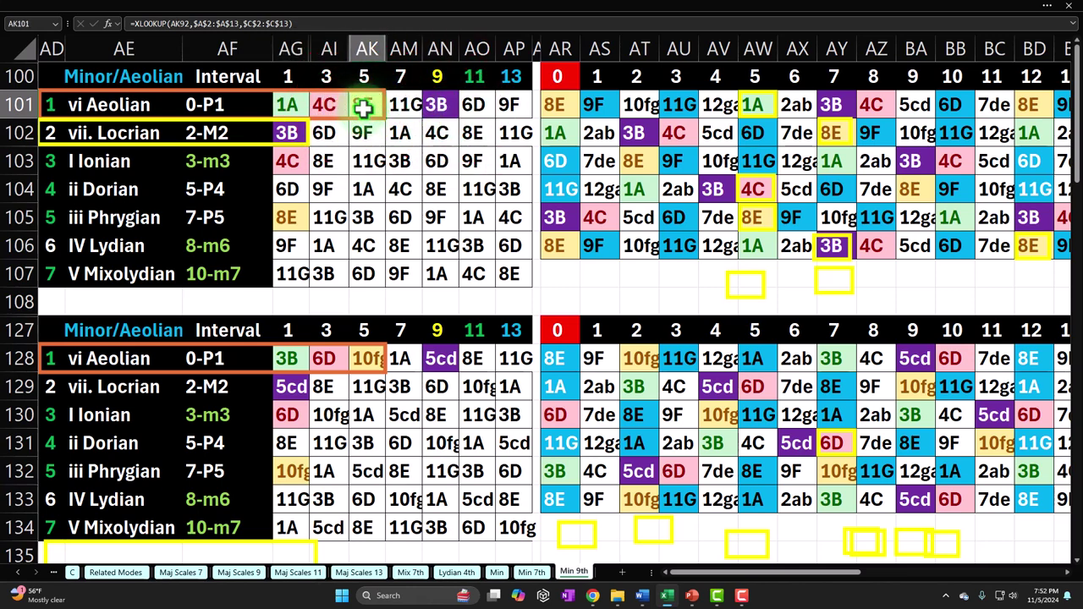
{"action": "left_click", "coordinate": [328, 105]}
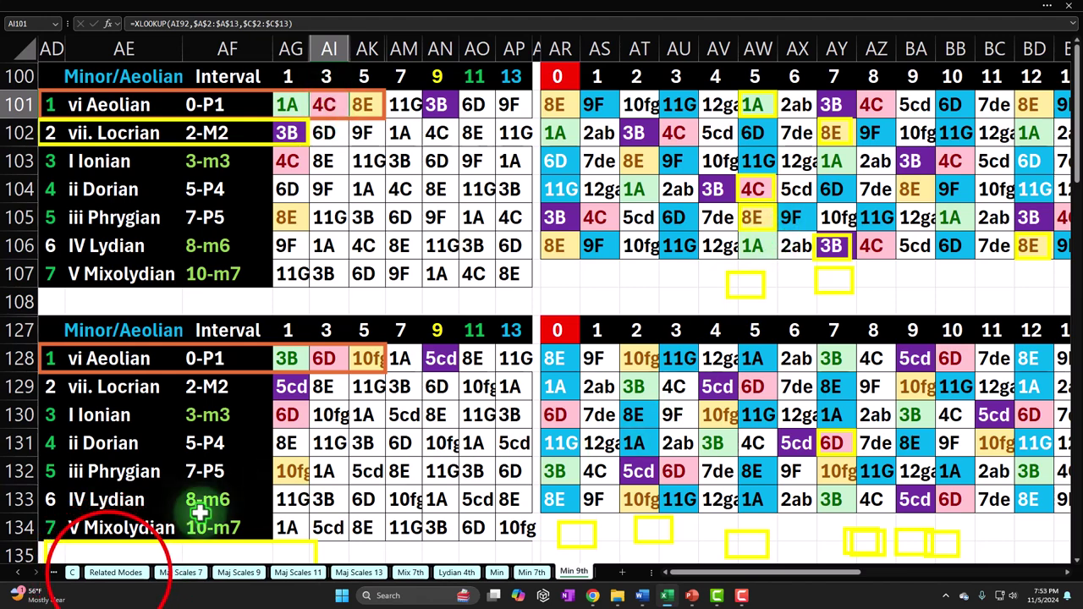
- On the Related Modes sheet, examine the three-number combinations beside the Minor/Aeolian fretboard, including 1-5-4 and the orange 1-3-4
{"action": "left_click", "coordinate": [116, 572]}
{"action": "left_click_drag", "start_coordinate": [705, 580], "coordinate": [913, 580]}
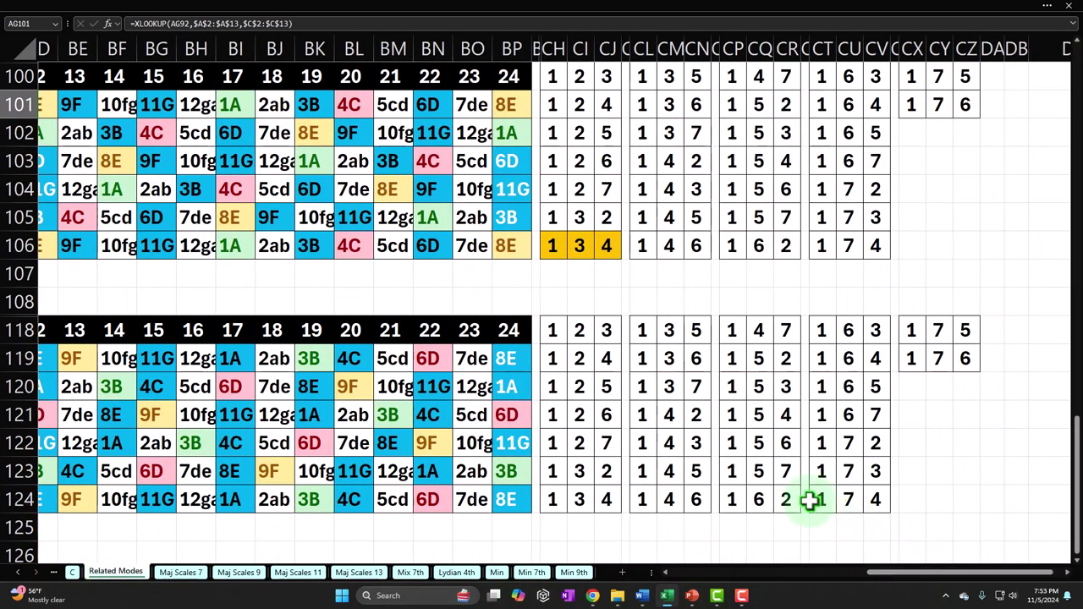
{"action": "left_click", "coordinate": [884, 565]}
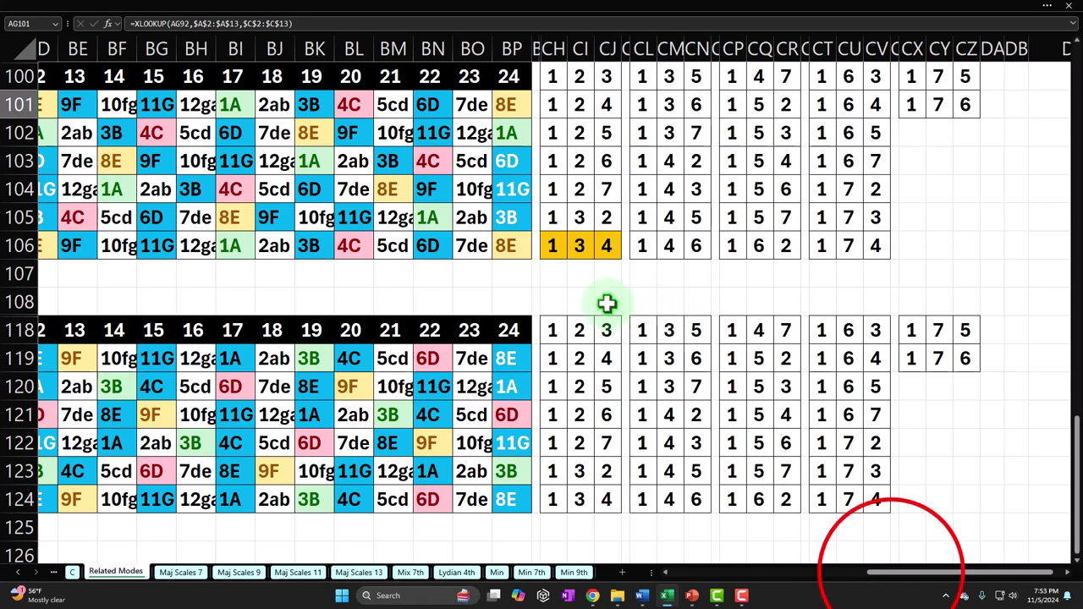
{"action": "mouse_move", "coordinate": [884, 565]}
{"action": "left_mouse_down"}
{"action": "mouse_move", "coordinate": [894, 580]}
{"action": "mouse_move", "coordinate": [671, 589]}
{"action": "mouse_move", "coordinate": [888, 582]}
{"action": "left_mouse_up"}
{"action": "scroll", "coordinate": [677, 313], "scroll_direction": "up", "scroll_amount": 1}
{"action": "left_click_drag", "start_coordinate": [504, 161], "coordinate": [921, 334]}
{"action": "scroll", "coordinate": [920, 332], "scroll_direction": "down", "scroll_amount": 1}
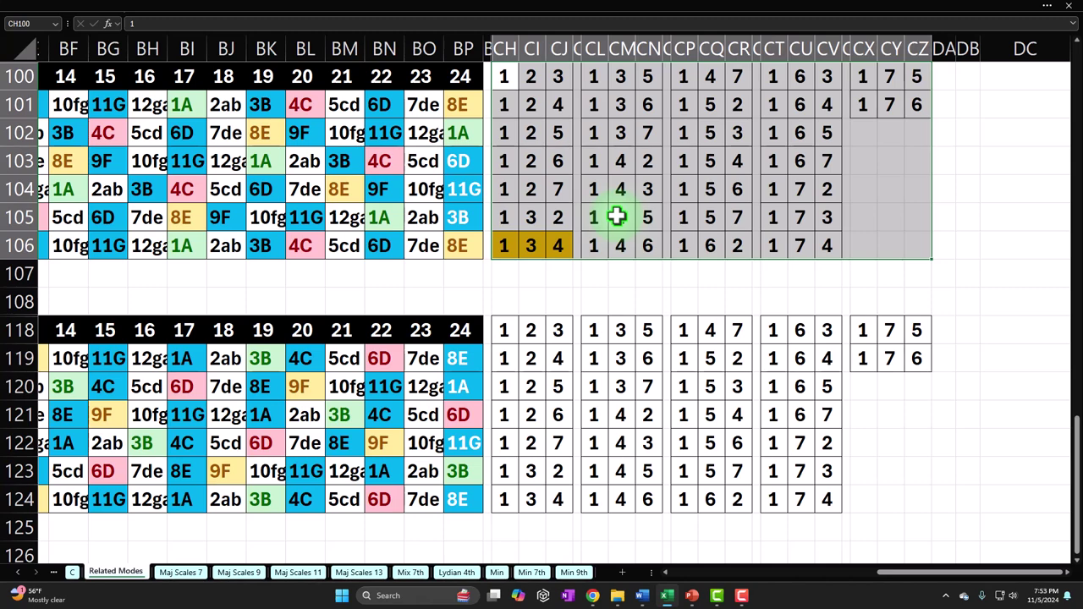
{"action": "left_click_drag", "start_coordinate": [515, 88], "coordinate": [918, 246]}
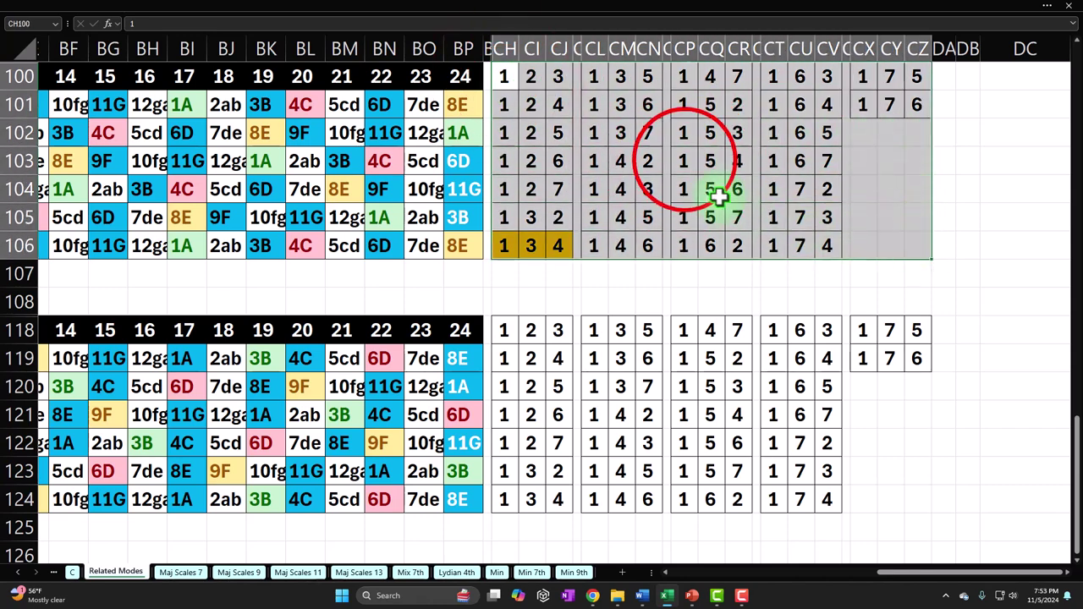
{"action": "left_click", "coordinate": [683, 160]}
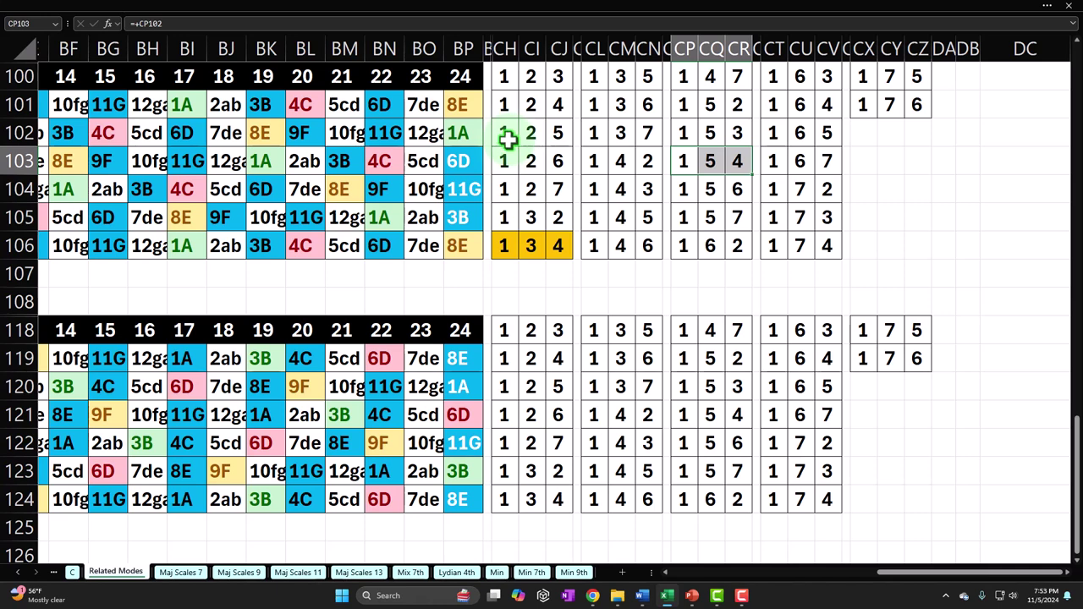
{"action": "left_click_drag", "start_coordinate": [499, 244], "coordinate": [561, 250]}
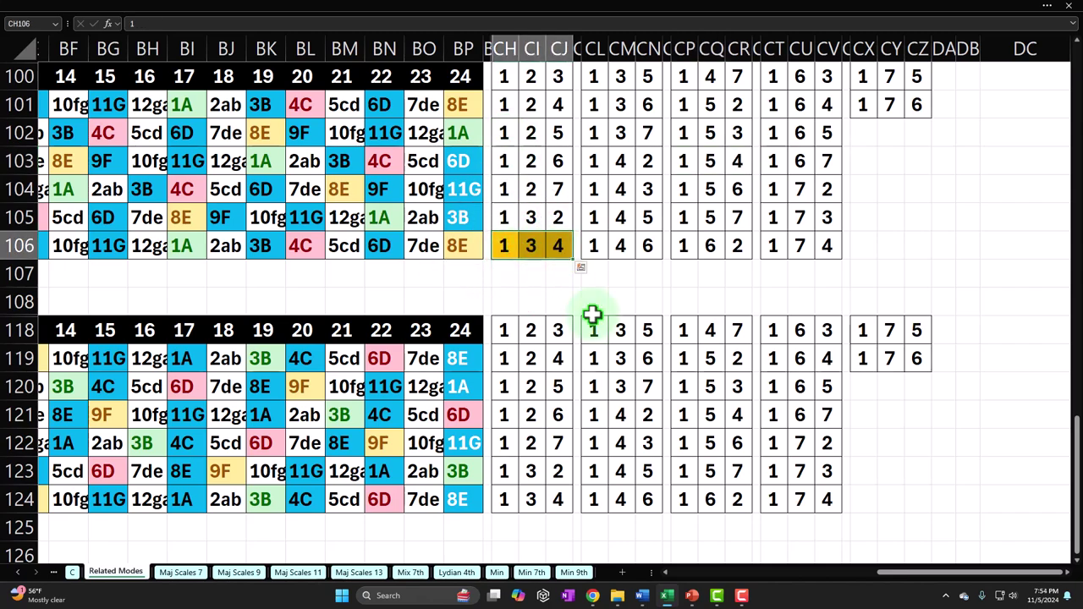
- Go back to the Minor/Aeolian table and review its position numbers 1 to 7 and the vi Aeolian mode name
{"action": "left_click_drag", "start_coordinate": [890, 572], "coordinate": [675, 572]}
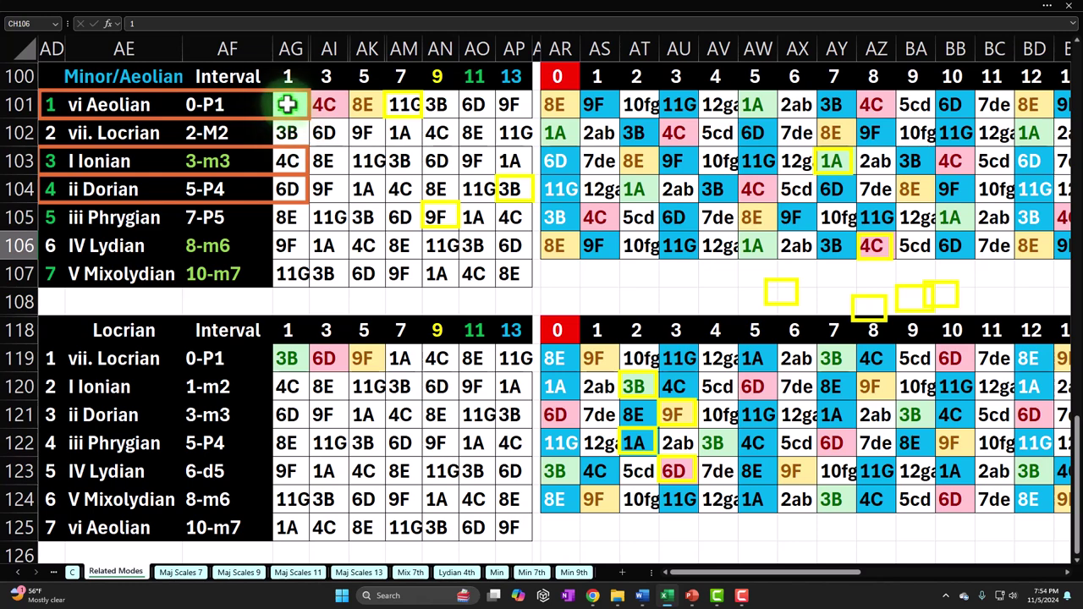
{"action": "left_click_drag", "start_coordinate": [46, 104], "coordinate": [48, 269]}
{"action": "left_click", "coordinate": [109, 104]}
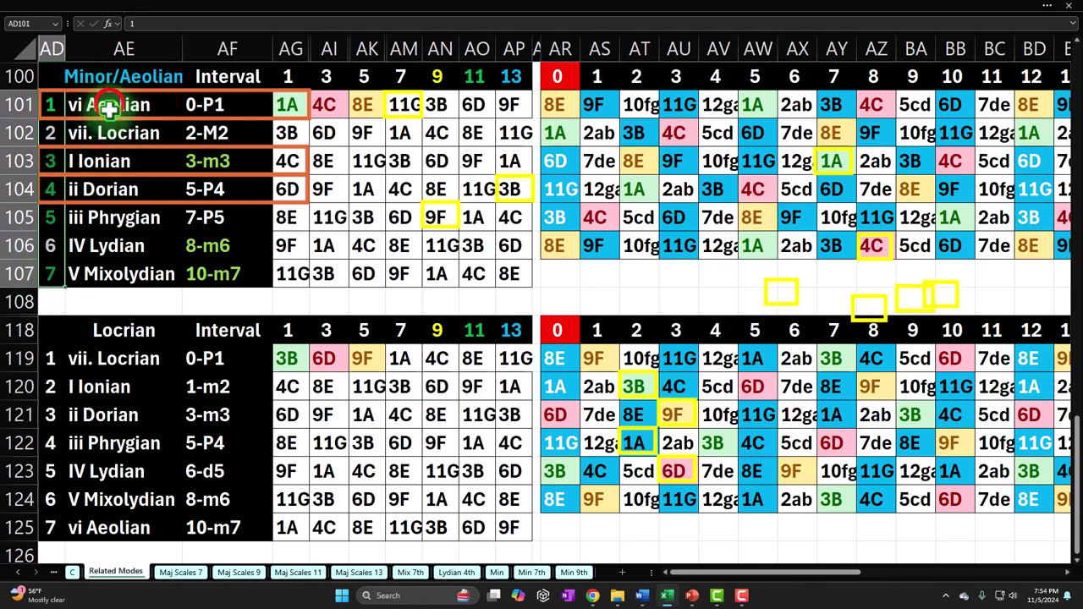
- Compare the vi Aeolian, I Ionian and ii Dorian modes outlined in orange in the Minor/Aeolian table, rows 101, 103 and 104
{"action": "left_click", "coordinate": [133, 192]}
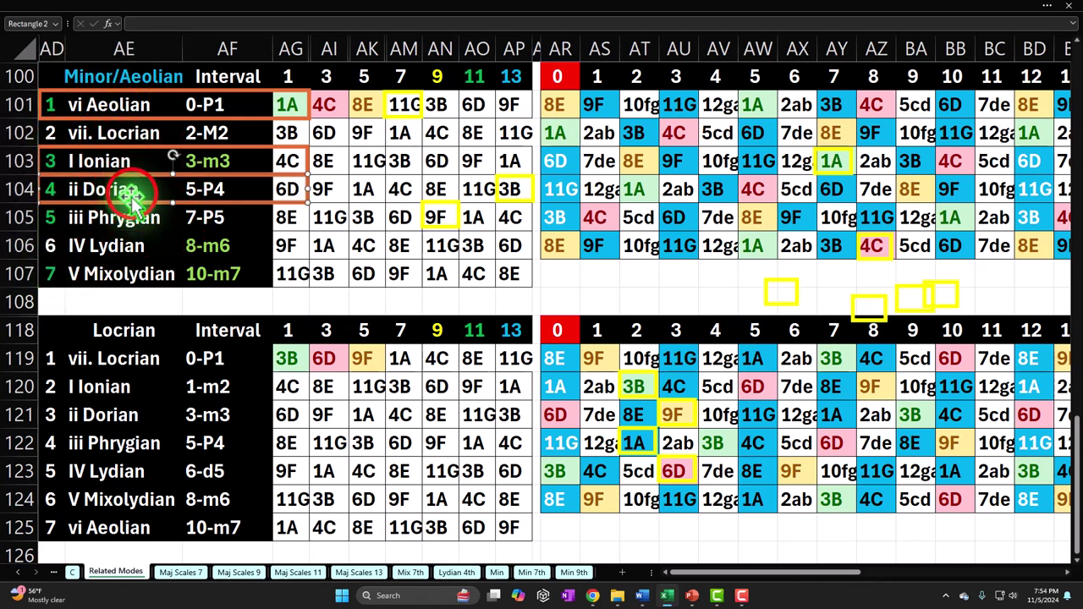
{"action": "left_click", "coordinate": [133, 193]}
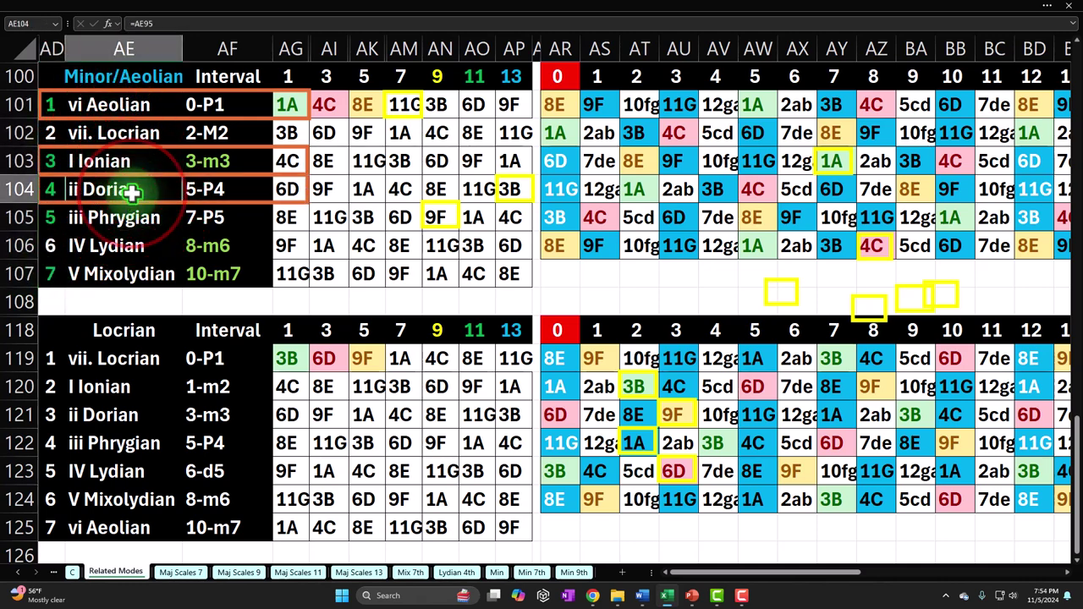
{"action": "left_click", "coordinate": [138, 99]}
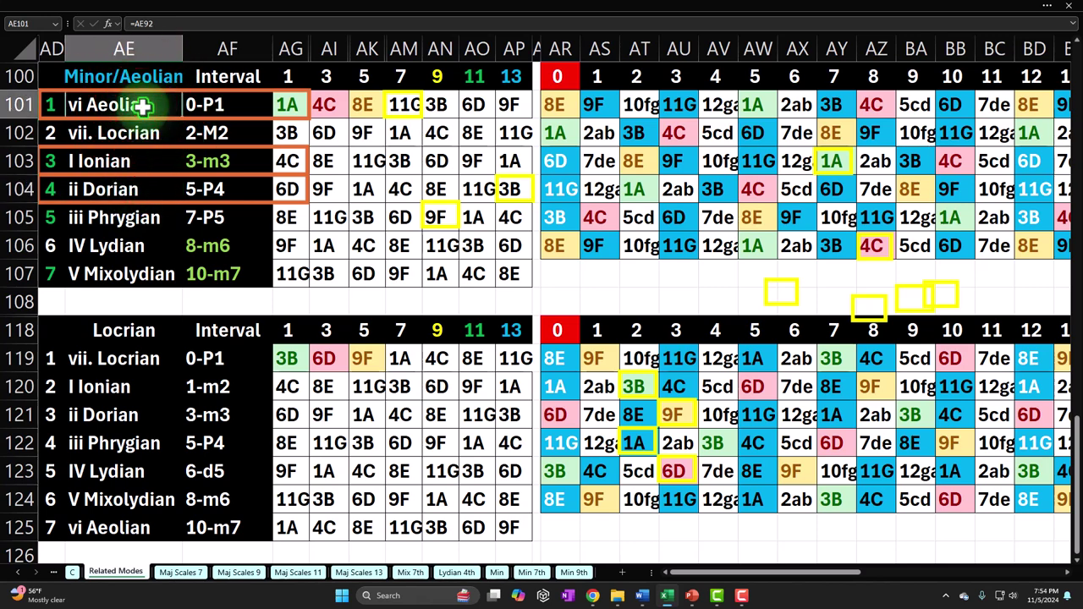
{"action": "left_click", "coordinate": [130, 163]}
{"action": "left_click", "coordinate": [127, 185]}
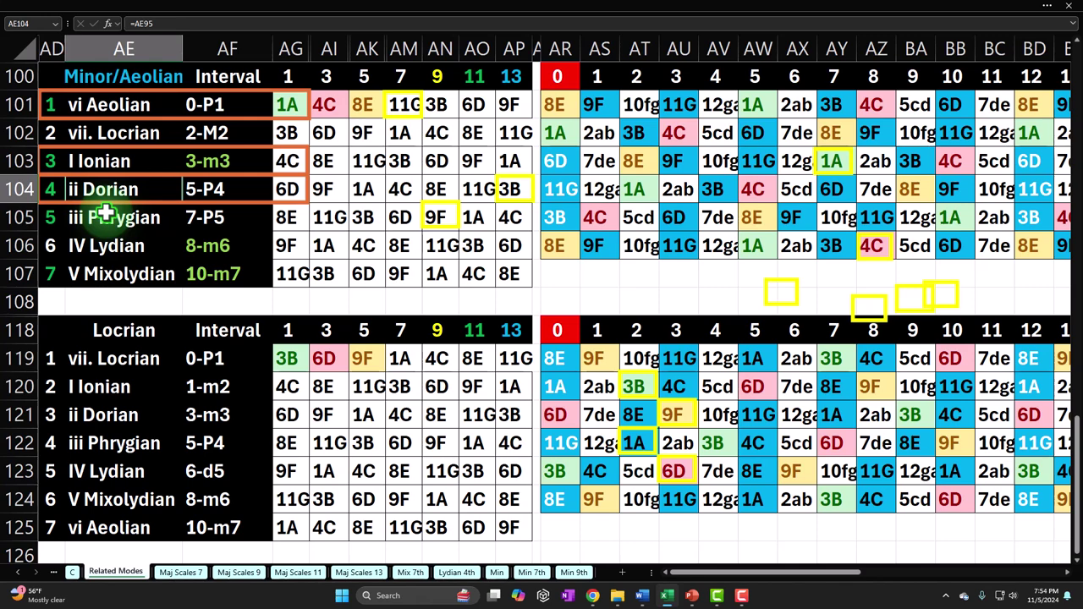
{"action": "left_click", "coordinate": [162, 104]}
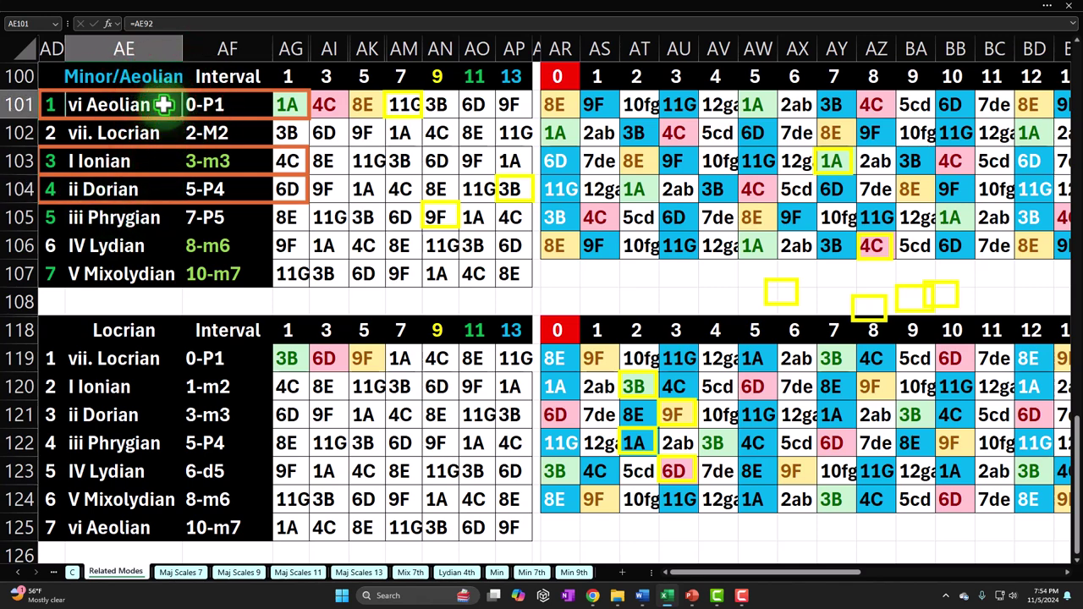
{"action": "left_click", "coordinate": [158, 162]}
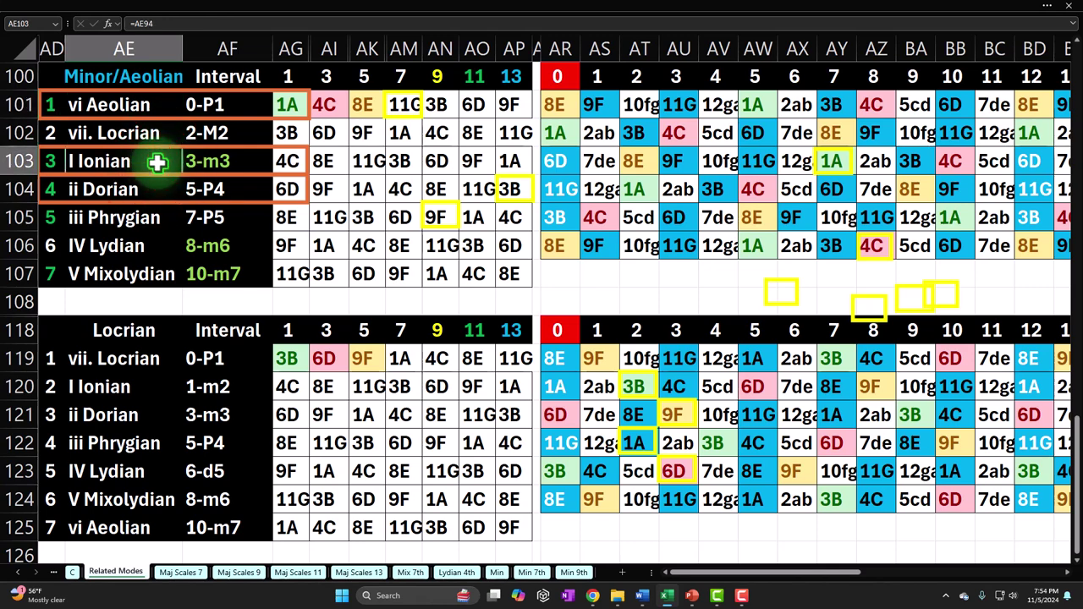
{"action": "left_click", "coordinate": [148, 188]}
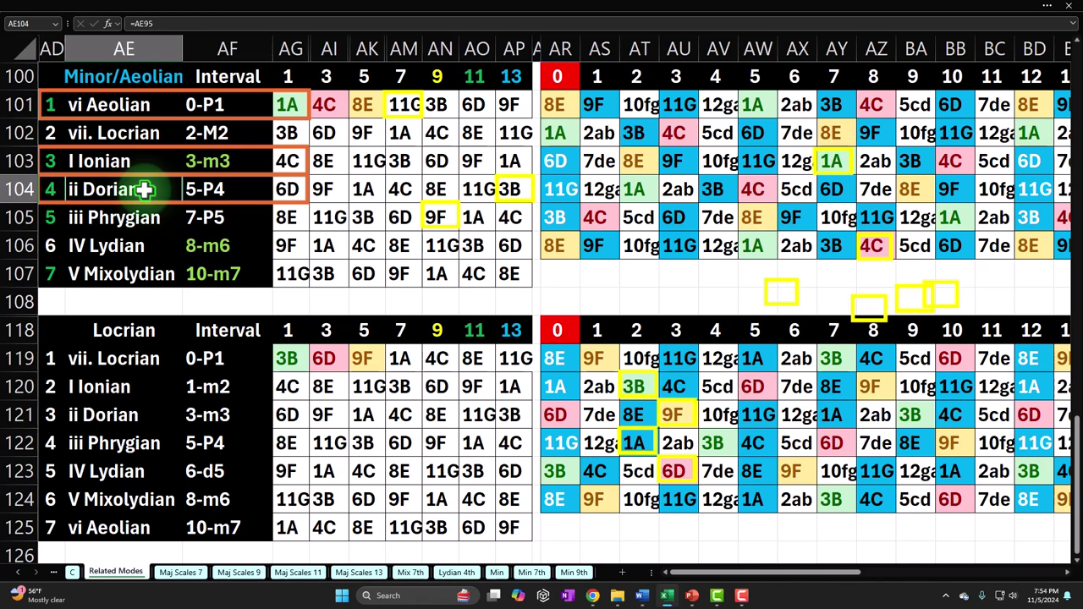
- Review the root notes of the ii Dorian, vi Aeolian and I Ionian rows, reading each from mode name through interval to column 1
{"action": "left_click", "coordinate": [287, 190]}
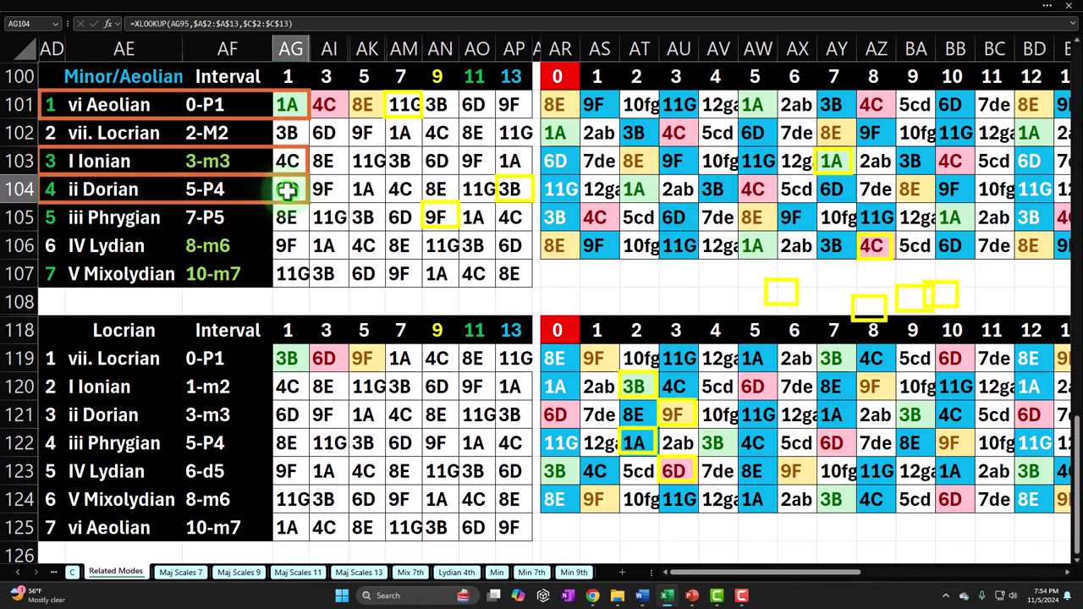
{"action": "key", "text": "Left"}
{"action": "key", "text": "Left"}
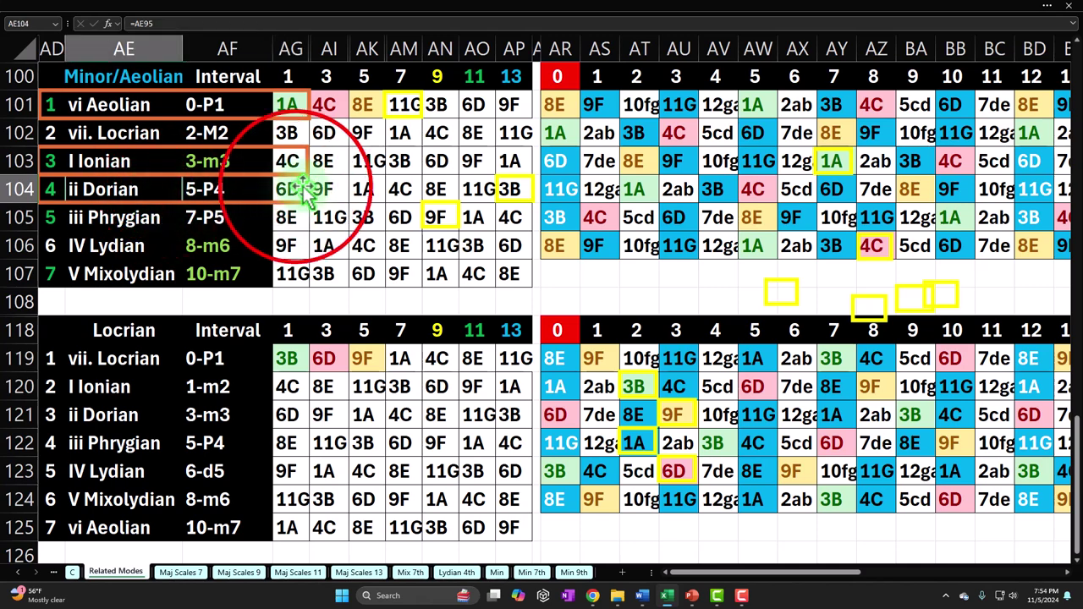
{"action": "left_click", "coordinate": [292, 189]}
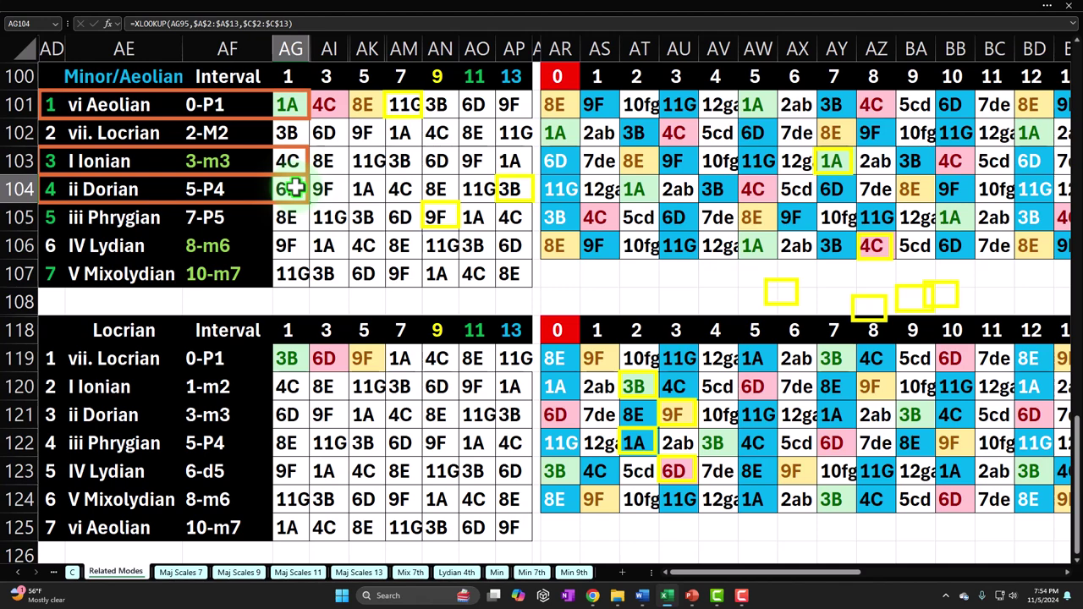
{"action": "left_click", "coordinate": [151, 103]}
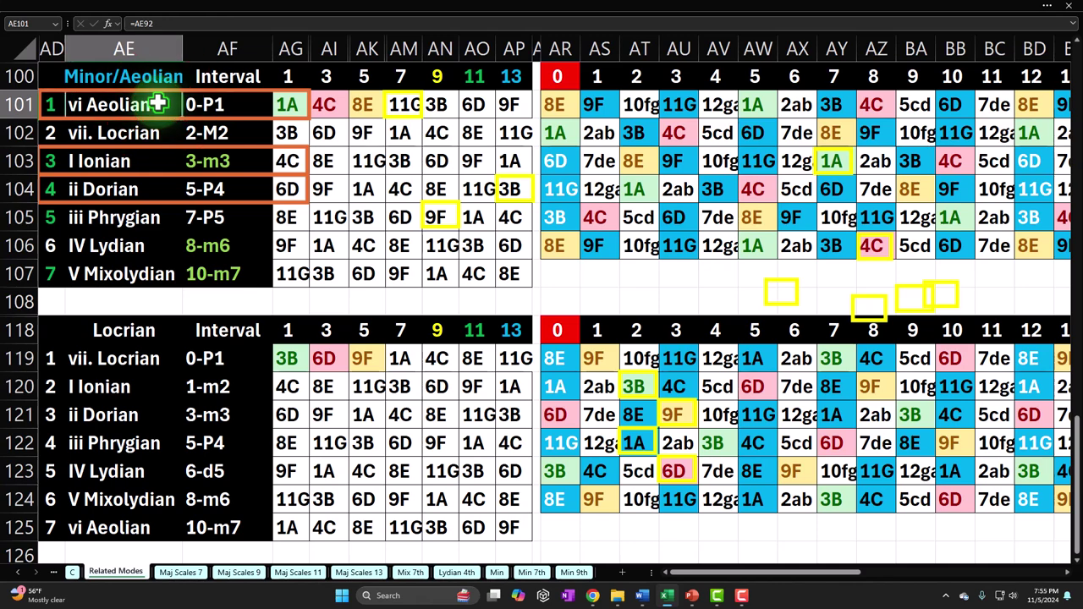
{"action": "left_click_drag", "start_coordinate": [127, 105], "coordinate": [278, 105]}
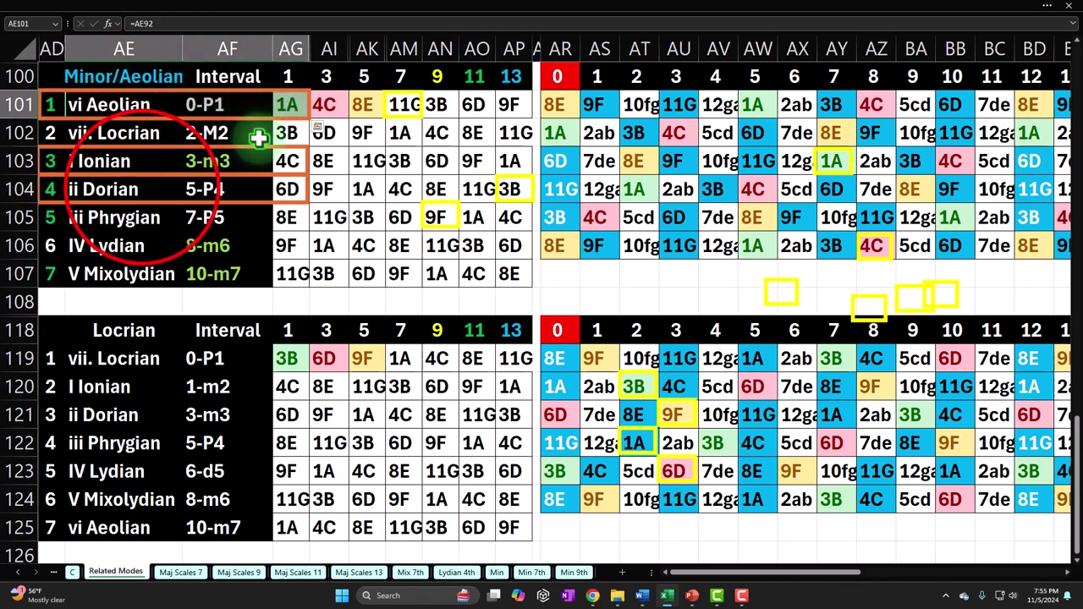
{"action": "left_click", "coordinate": [168, 186]}
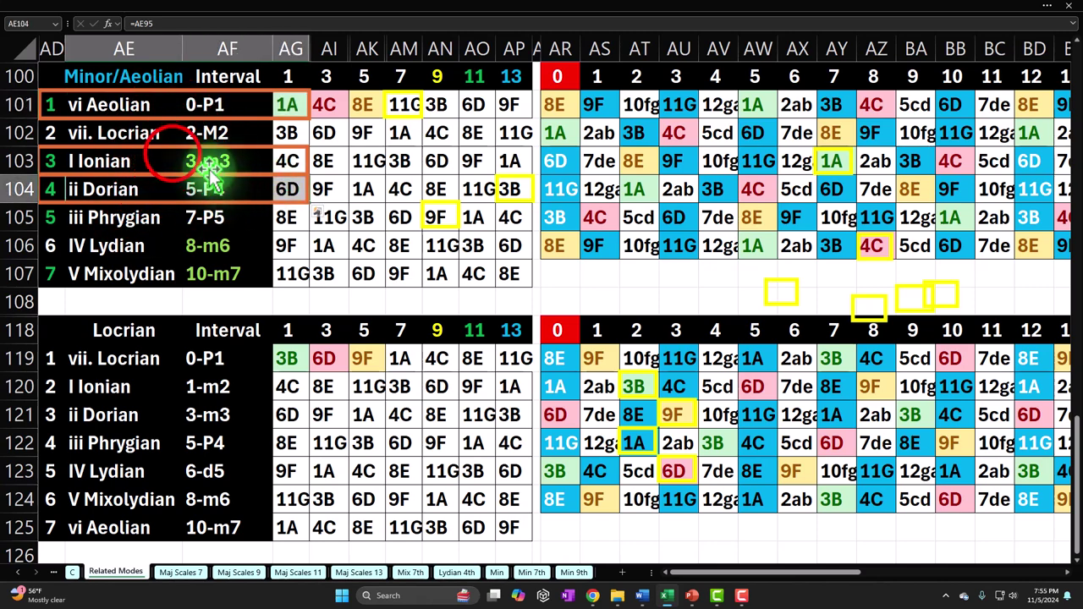
{"action": "left_click", "coordinate": [169, 161]}
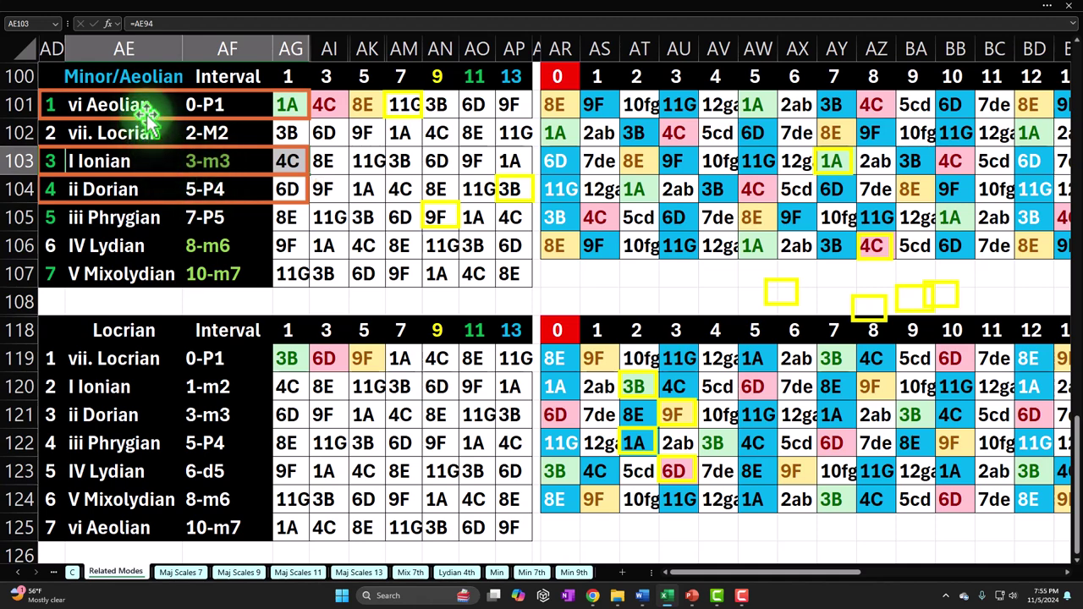
{"action": "left_click", "coordinate": [127, 161]}
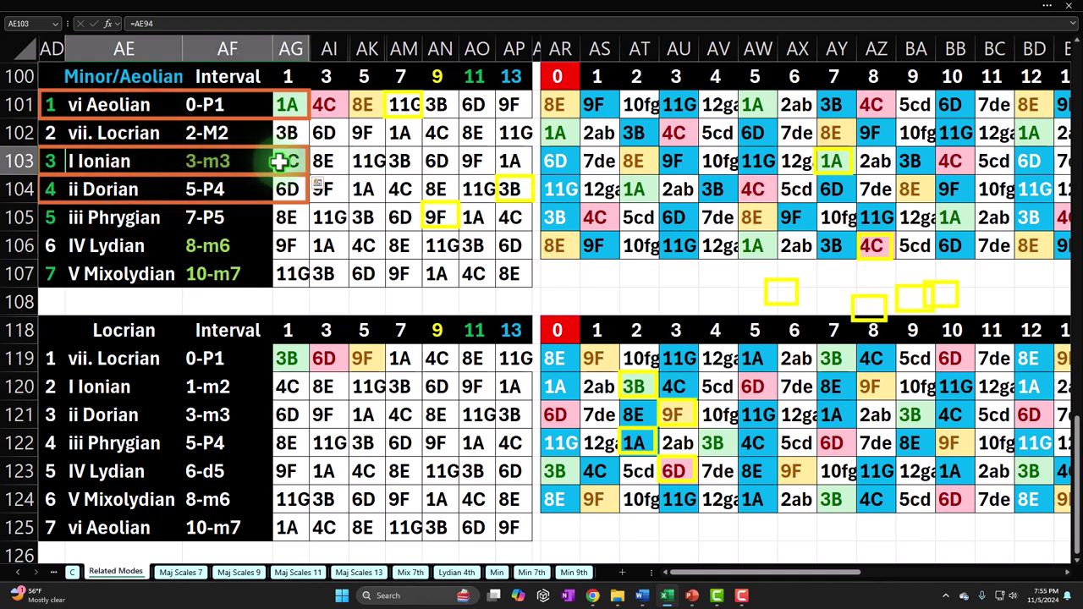
{"action": "left_click", "coordinate": [286, 105]}
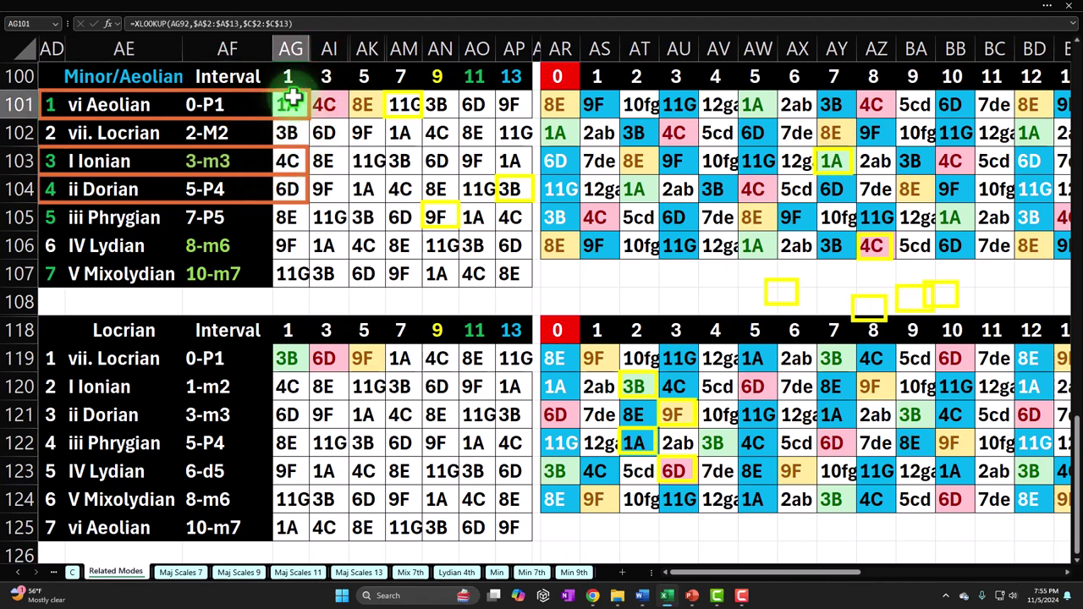
{"action": "left_click", "coordinate": [279, 191]}
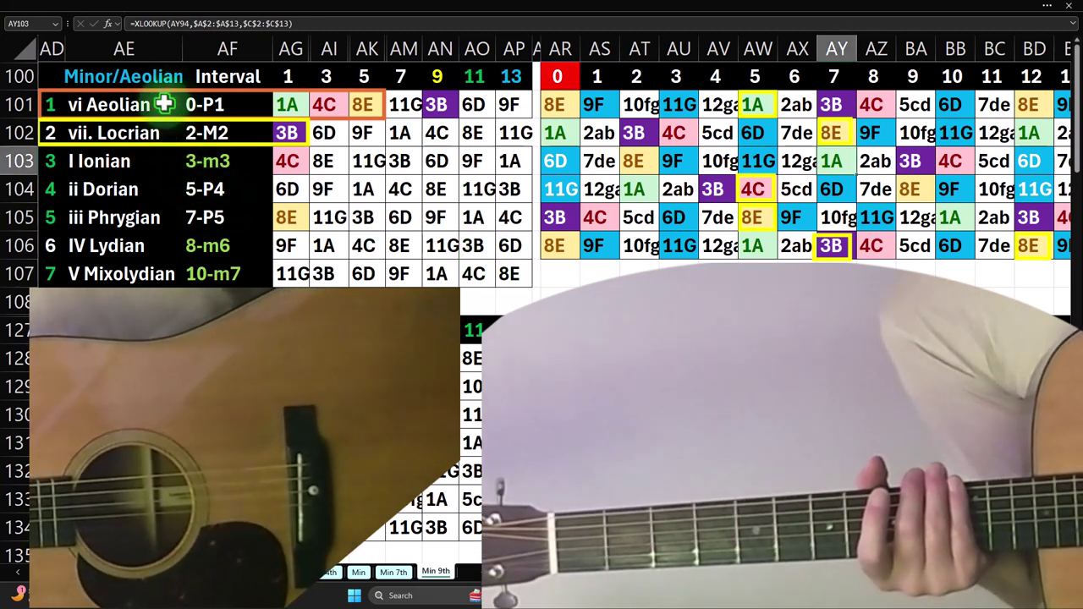
- On the Min 9th sheet, examine the 9 column heading and the fret 5 notes across all six strings, rows 101 to 106
{"action": "left_click", "coordinate": [431, 78]}
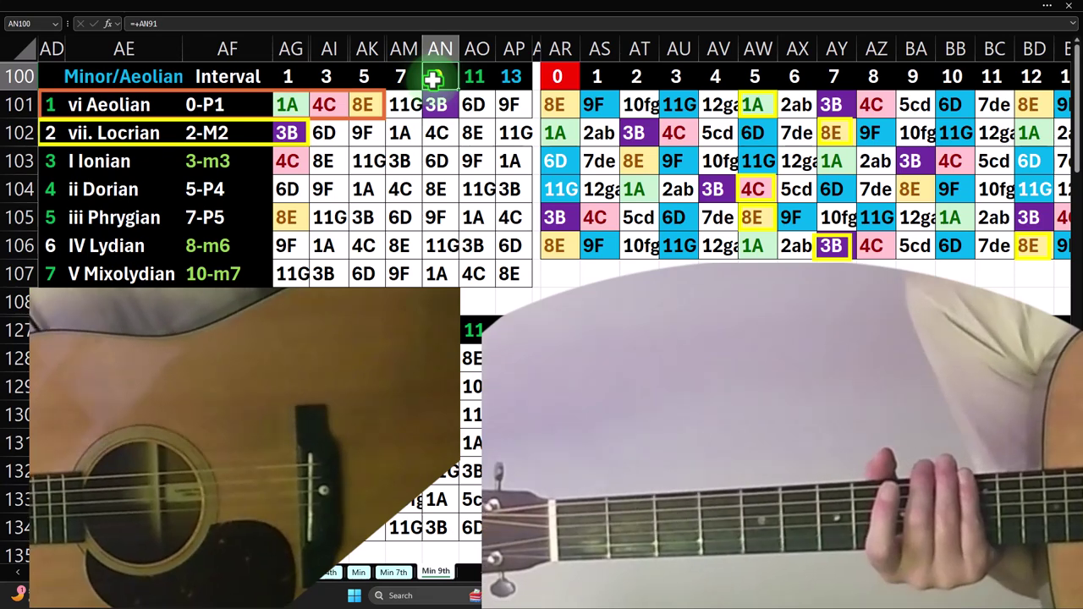
{"action": "left_click", "coordinate": [755, 161]}
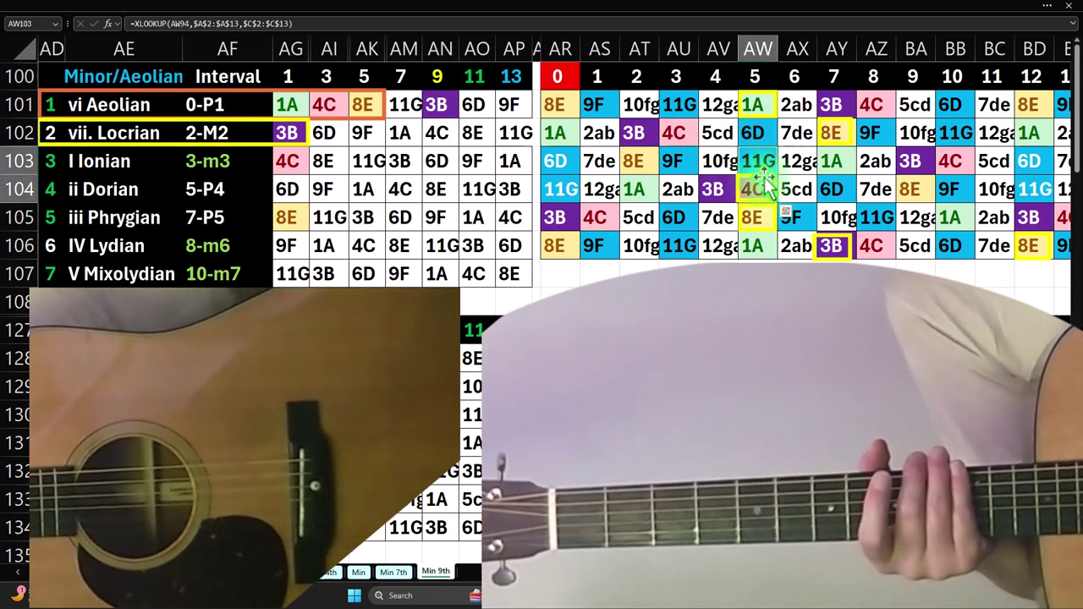
{"action": "key", "text": "ctrl"}
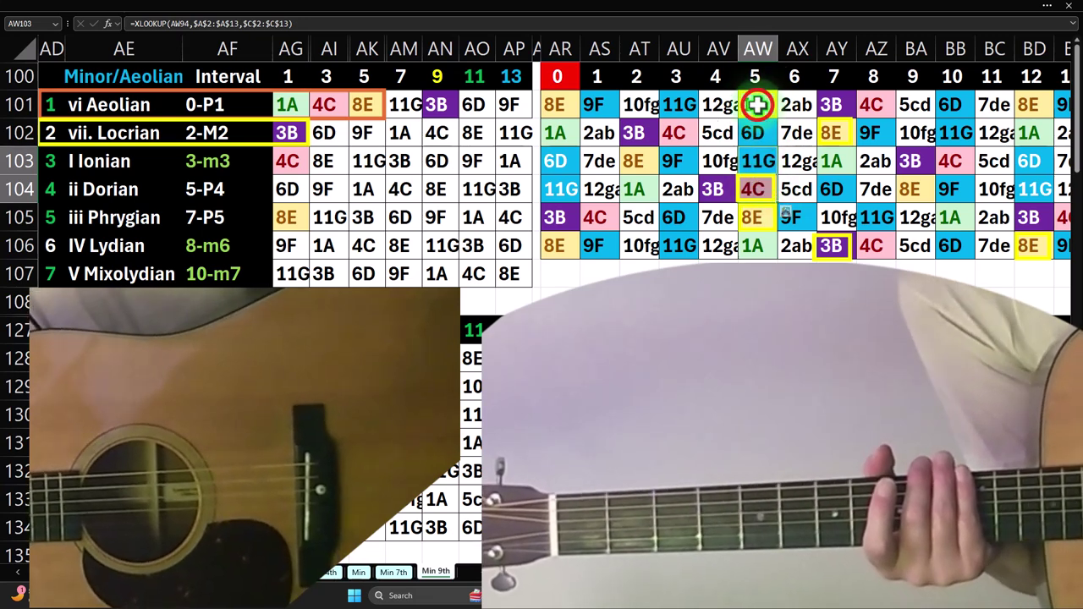
{"action": "left_click", "coordinate": [756, 104]}
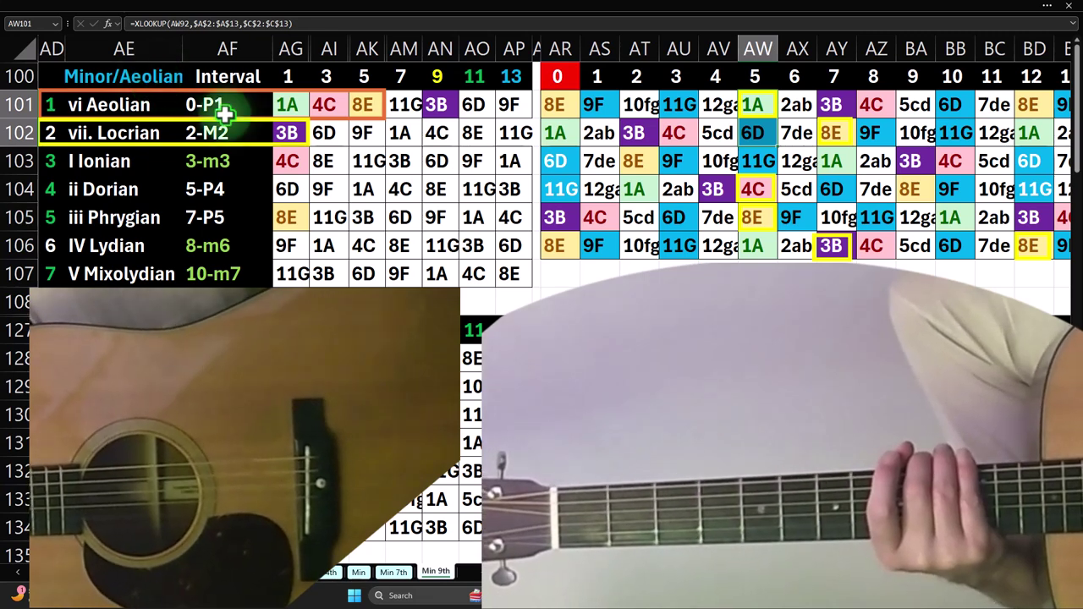
{"action": "left_click_drag", "start_coordinate": [755, 104], "coordinate": [764, 244]}
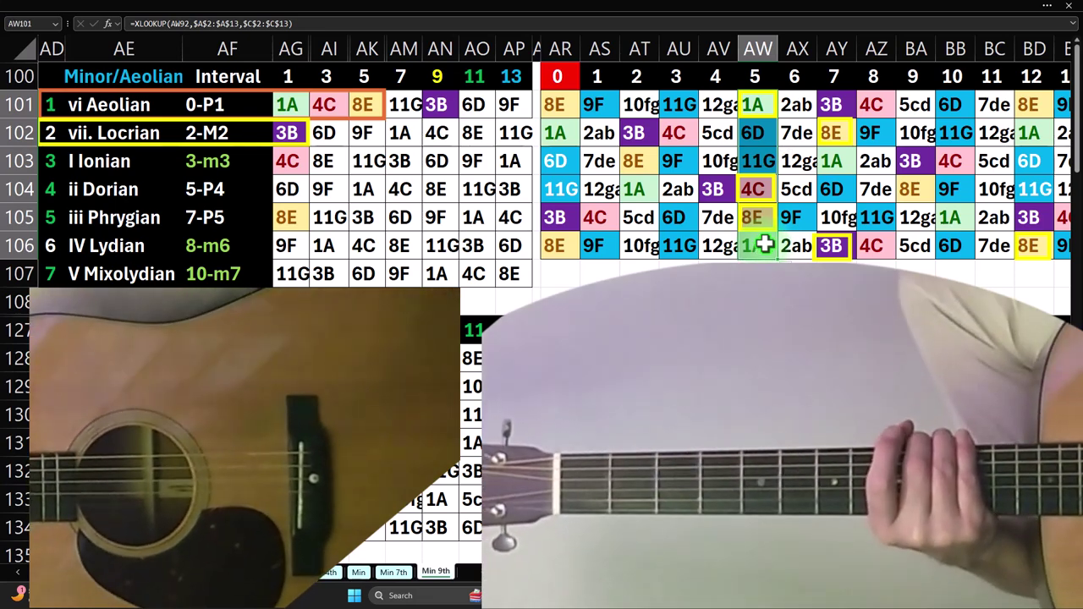
{"action": "left_click", "coordinate": [751, 106]}
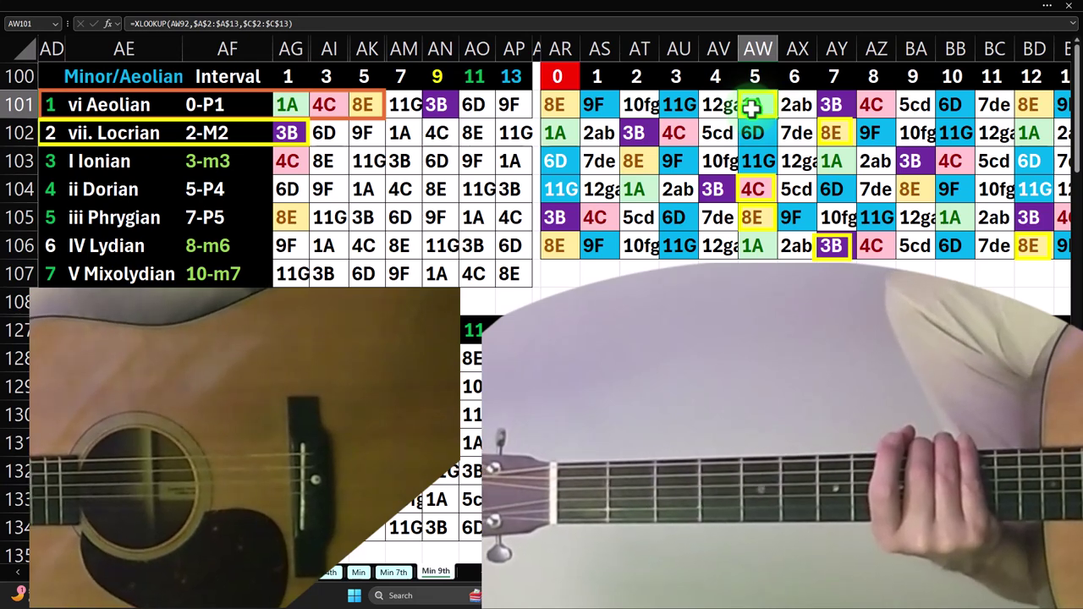
{"action": "left_click", "coordinate": [757, 162]}
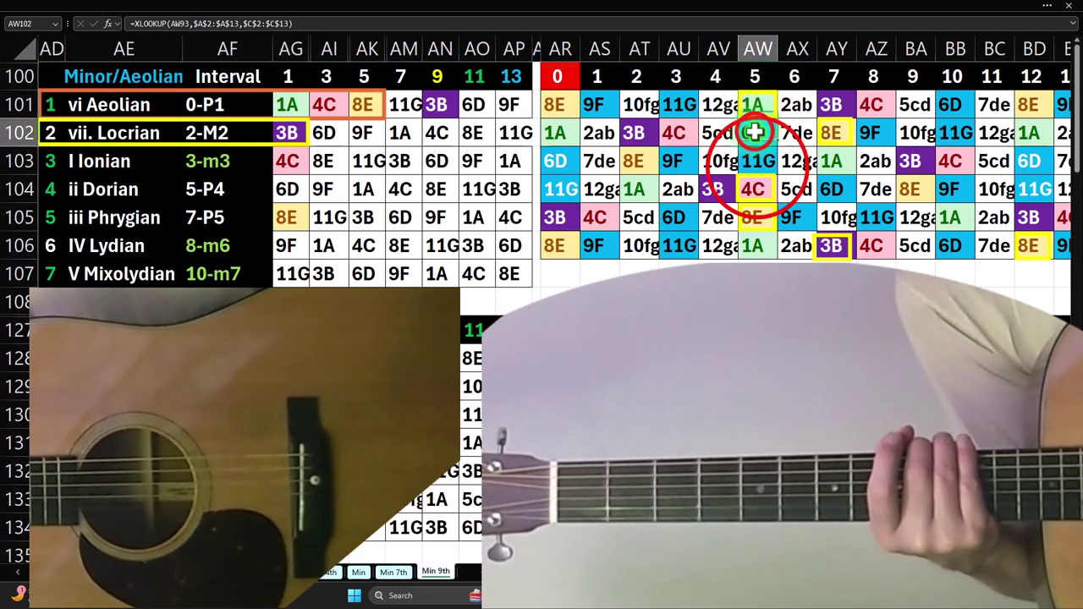
{"action": "left_click", "coordinate": [756, 103]}
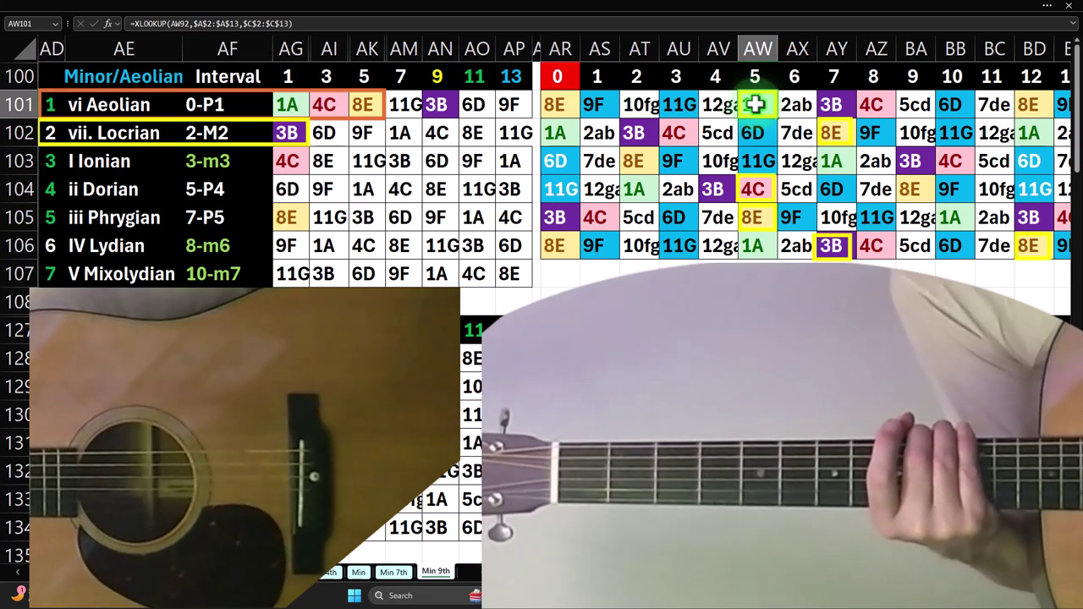
- Trace the row 101 string from fret 0 to 12, including its fret 7 note, and check the fret 5 notes in rows 102 to 104
{"action": "left_click", "coordinate": [554, 106]}
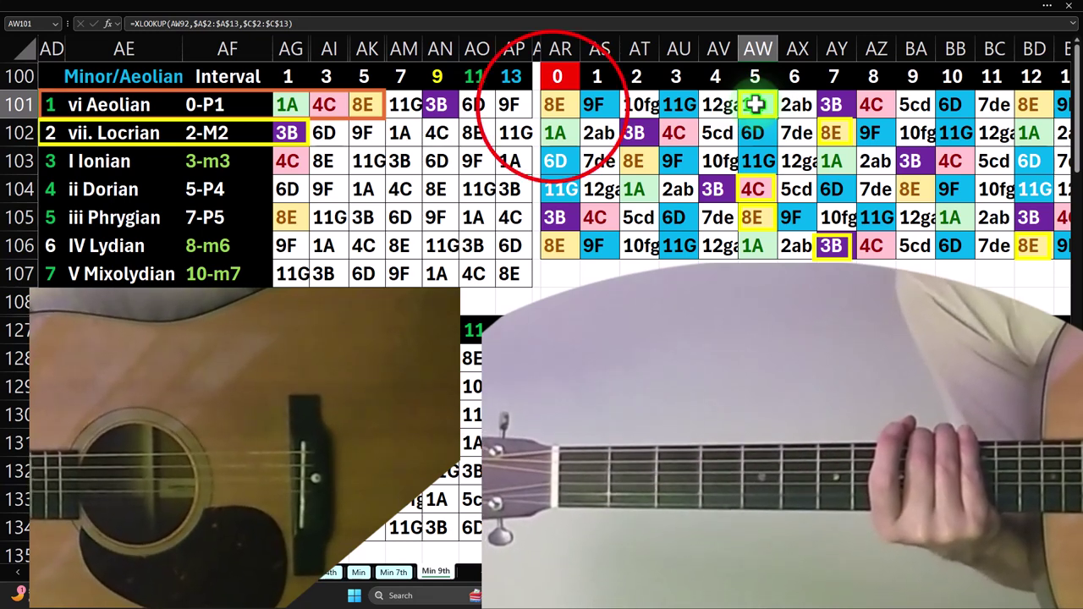
{"action": "left_click_drag", "start_coordinate": [555, 106], "coordinate": [976, 89]}
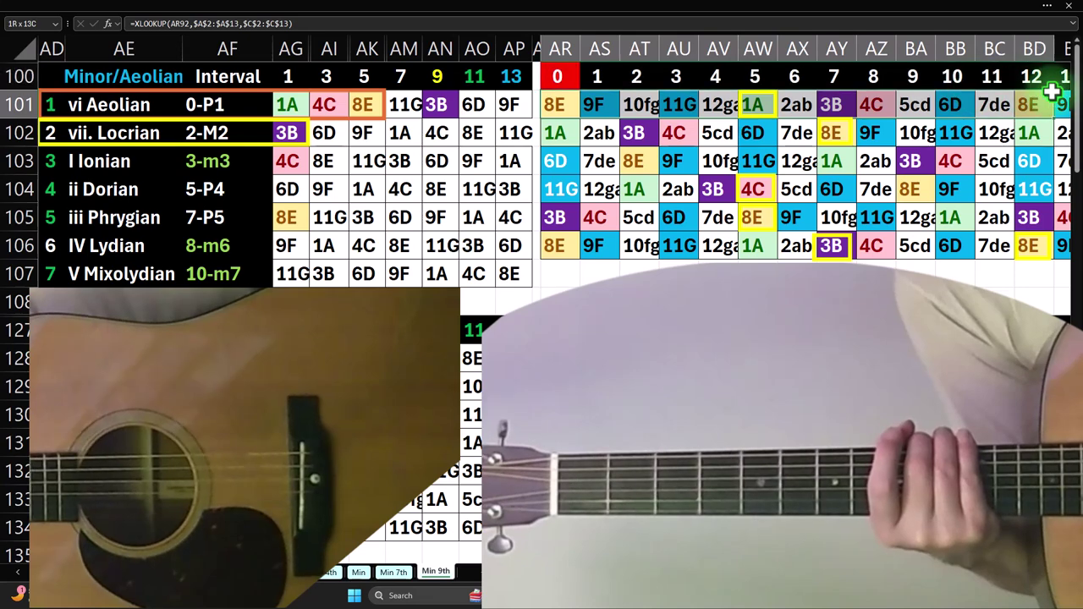
{"action": "left_click", "coordinate": [839, 104]}
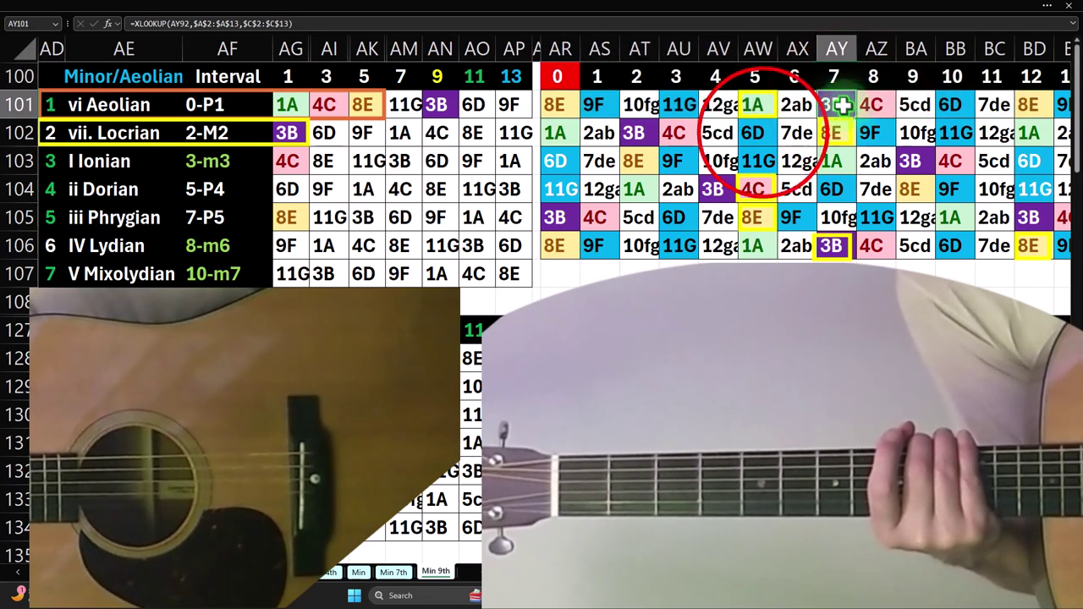
{"action": "left_click", "coordinate": [753, 133]}
{"action": "left_click", "coordinate": [757, 161]}
{"action": "left_click", "coordinate": [766, 188]}
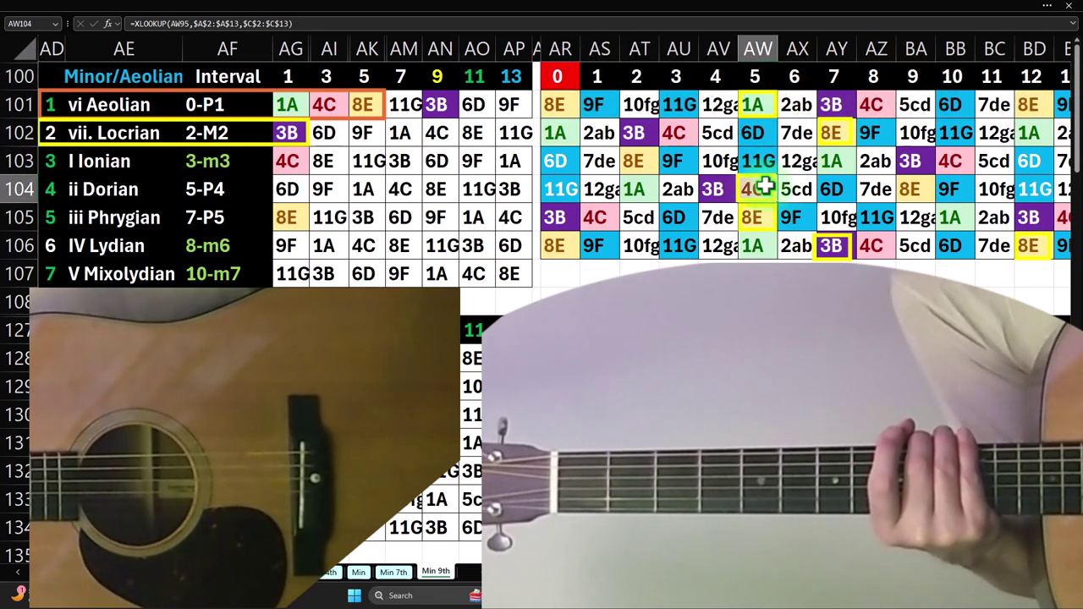